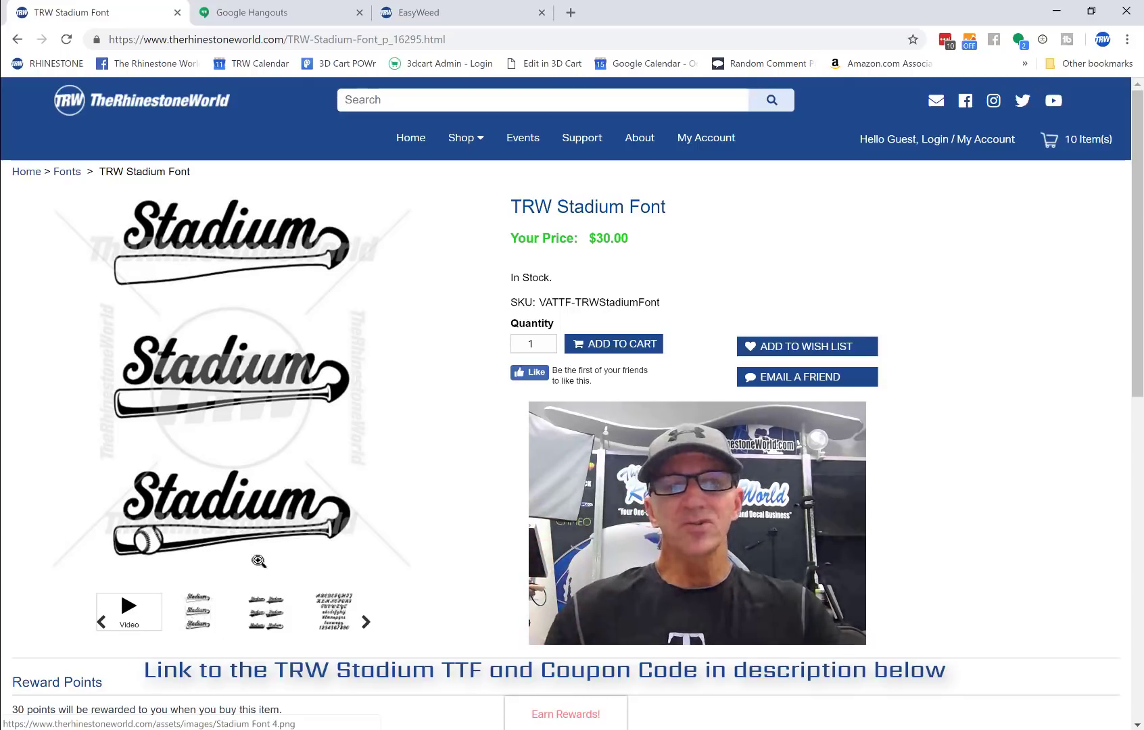
# View the preview images of the TRW Stadium Font's swoosh tails and its full character set
pyautogui.click(265, 616)
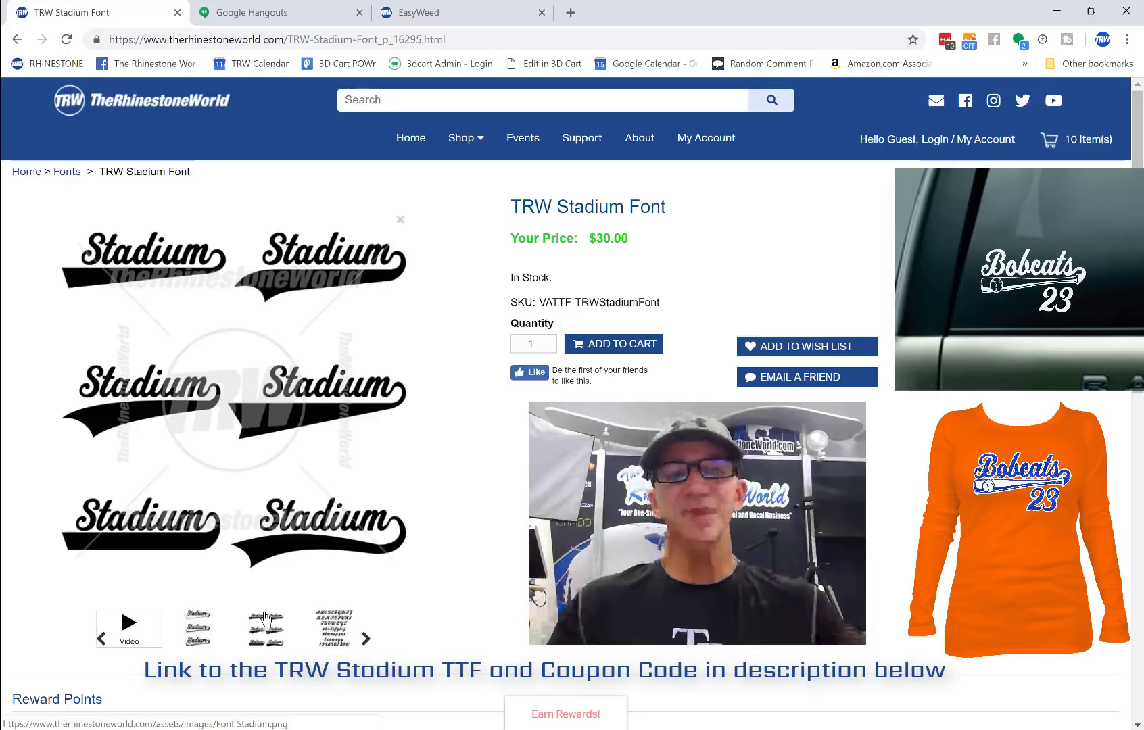
pyautogui.click(338, 630)
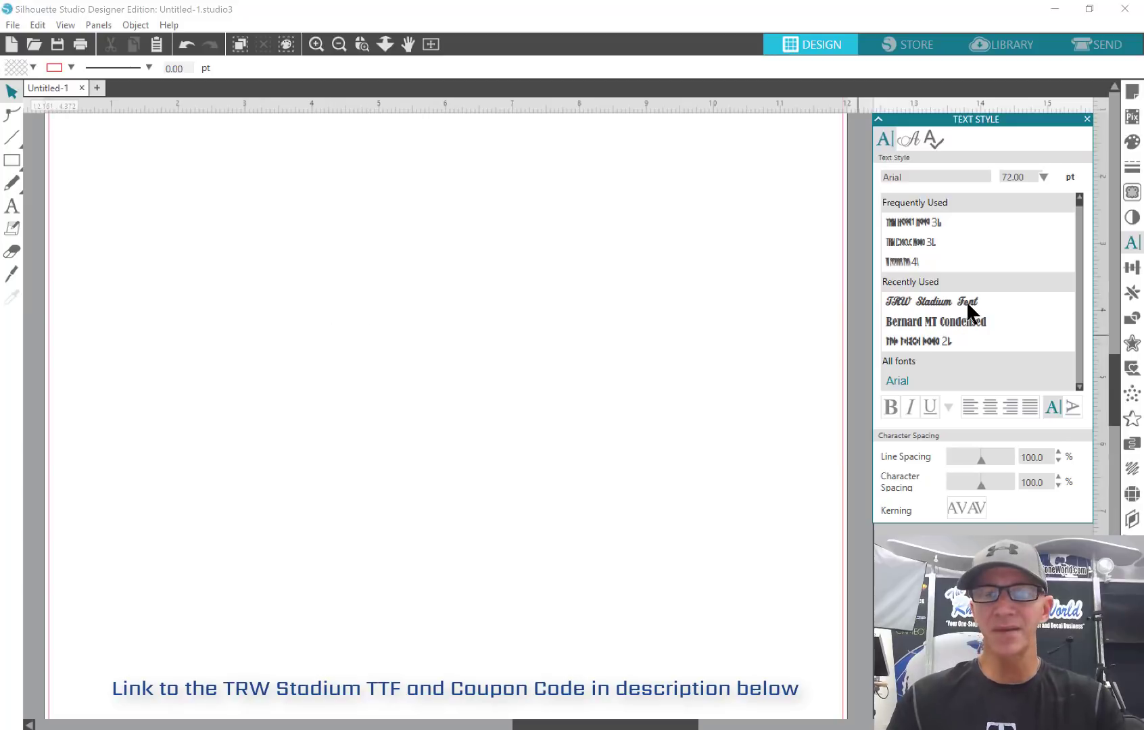
# Add the text "Bobcats" to the blank page in the TRW Stadium Font
pyautogui.click(942, 300)
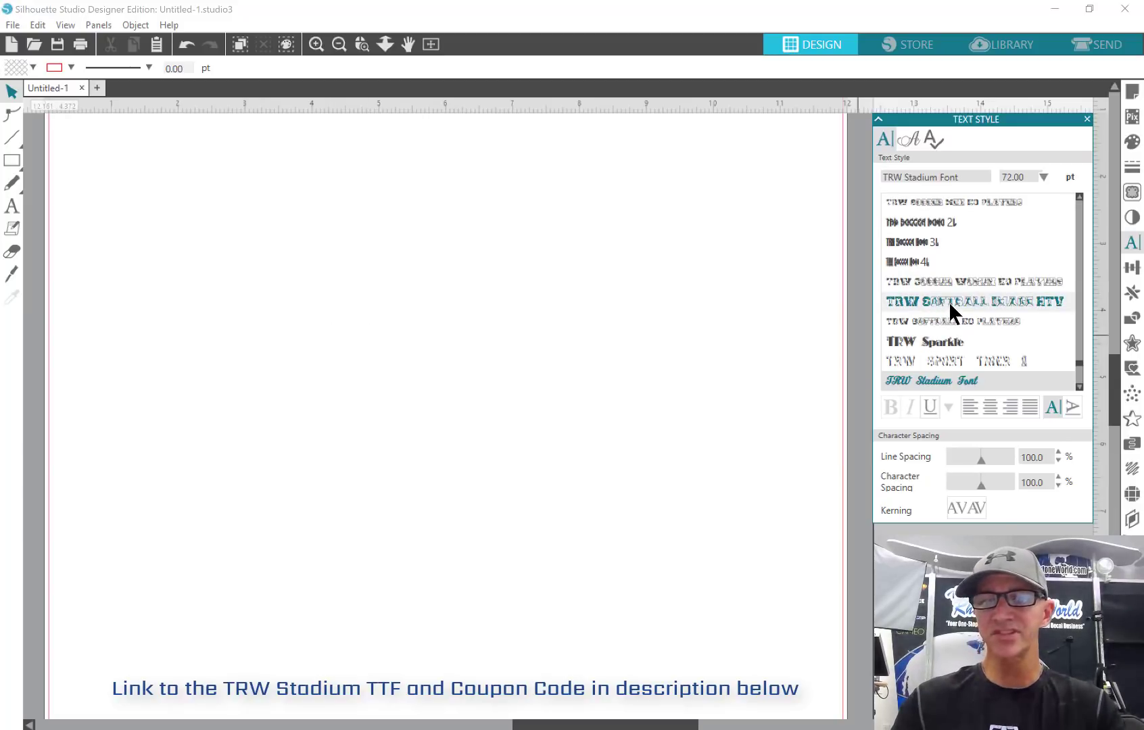
pyautogui.click(11, 205)
pyautogui.click(205, 379)
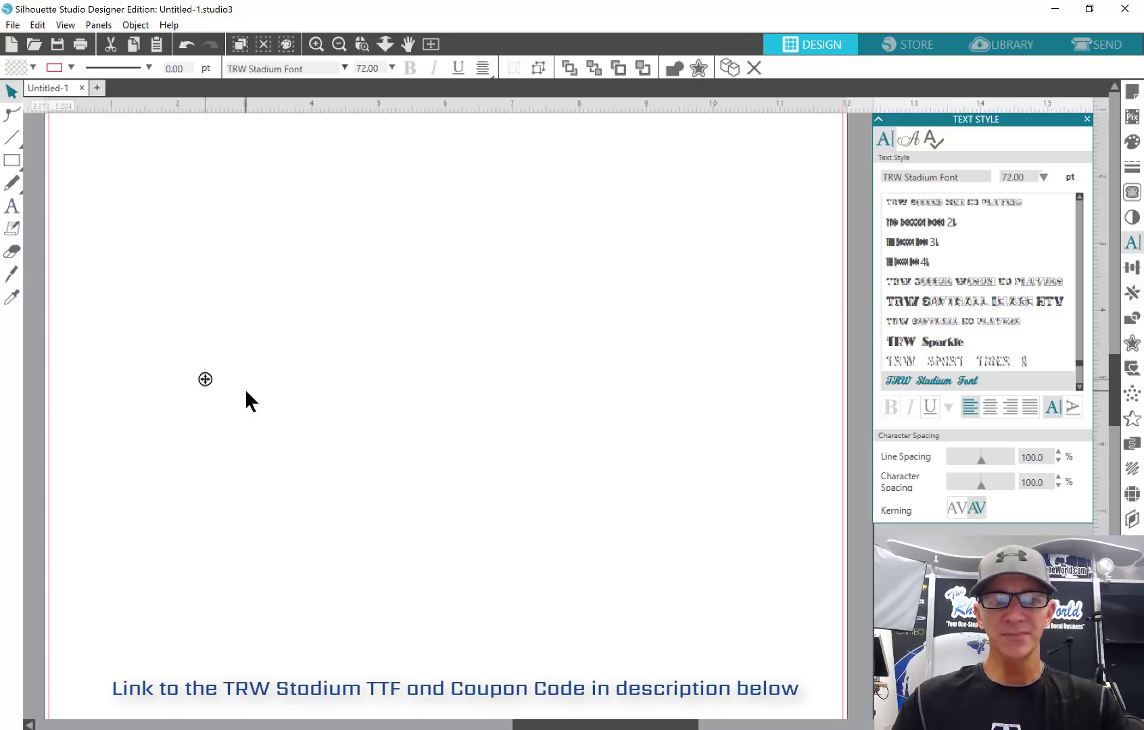
pyautogui.write('Bo')
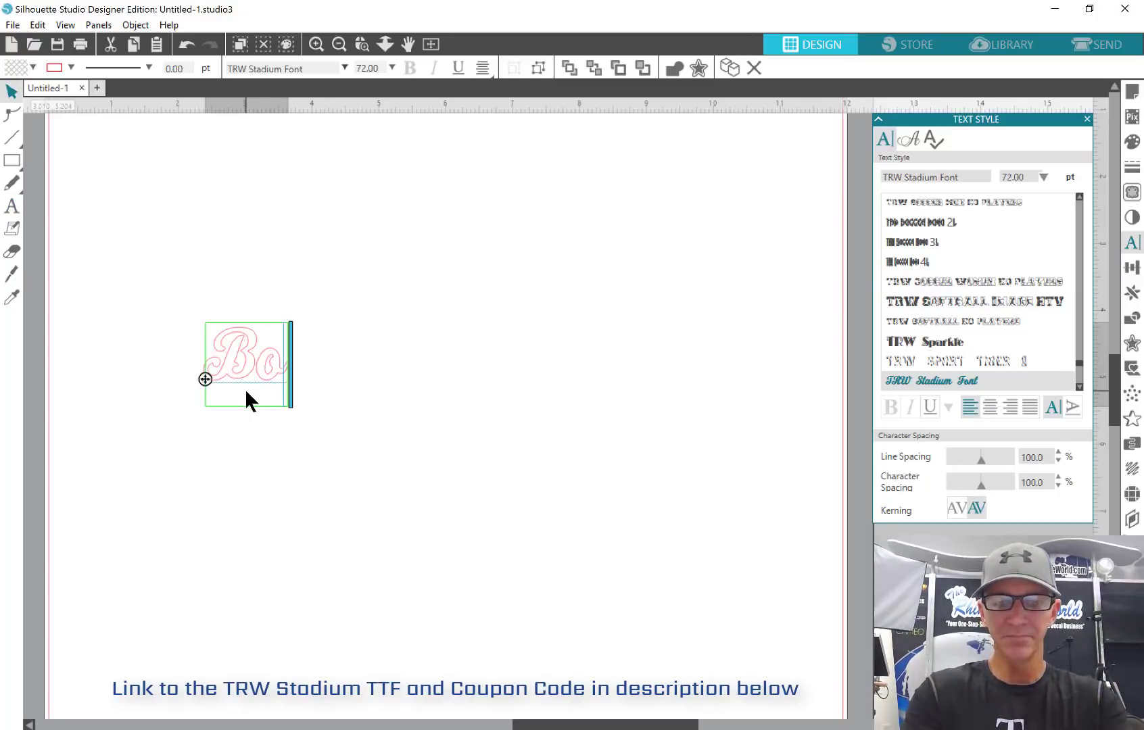
pyautogui.write('bcats')
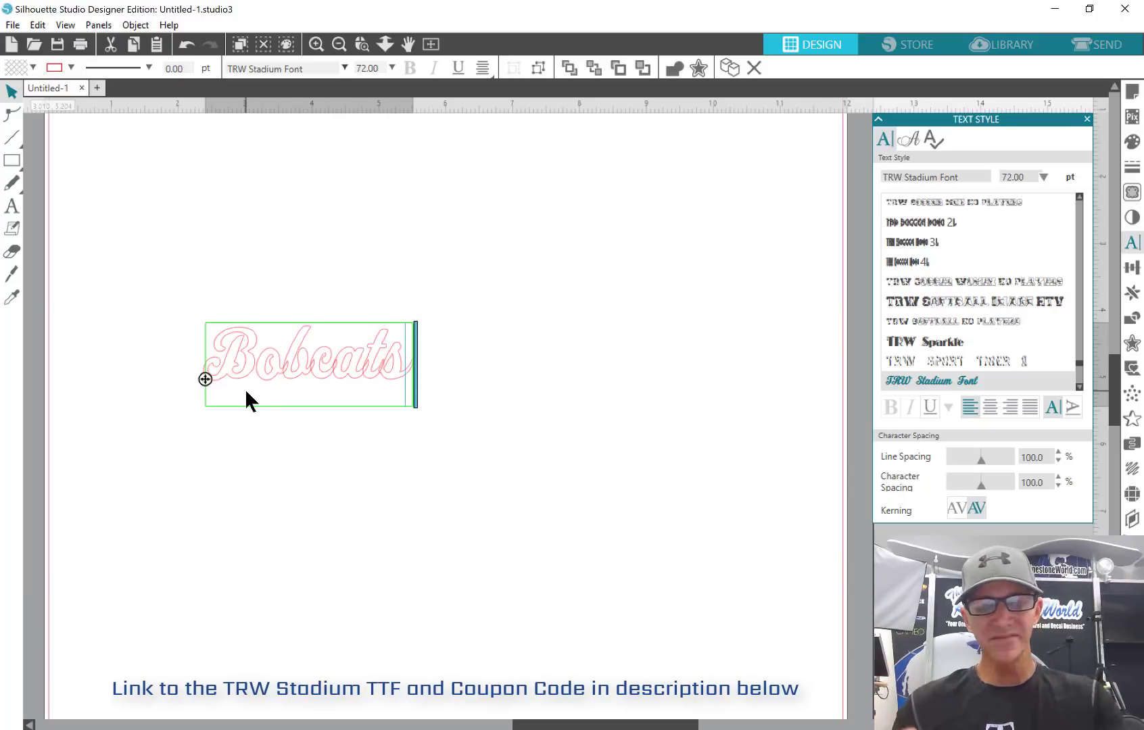
# Try several swoosh tail characters at the end of "Bobcats", removing each one before testing another
pyautogui.write('_')
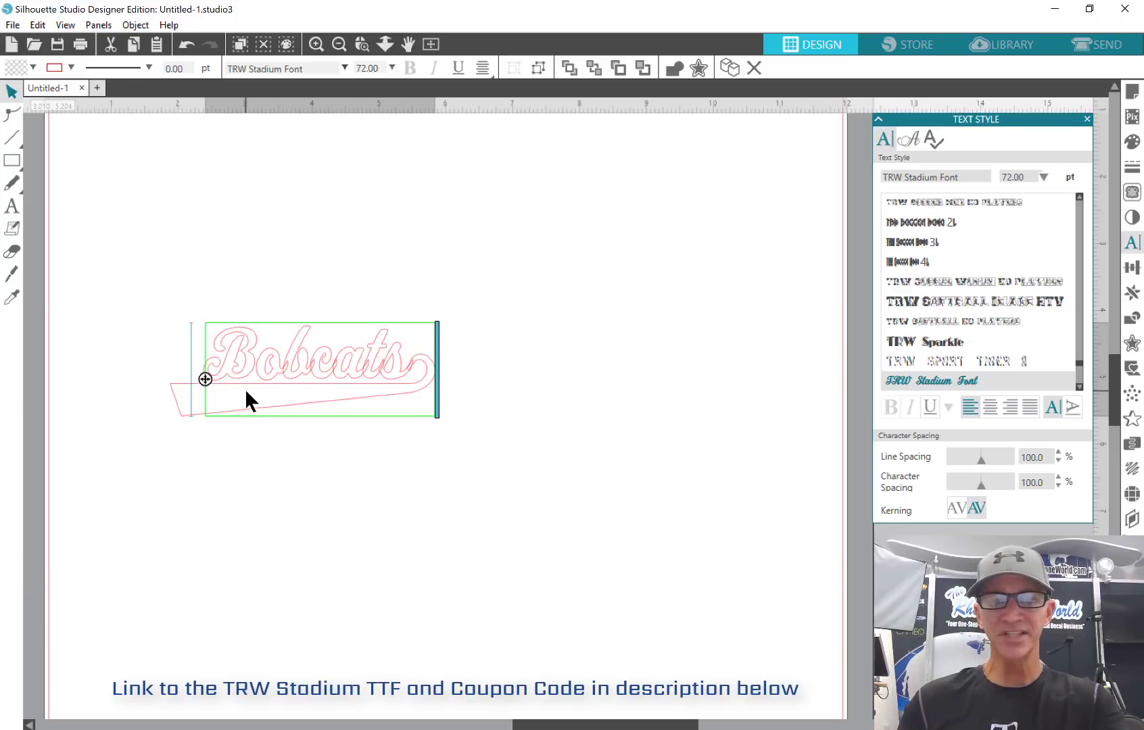
pyautogui.press('BackSpace')
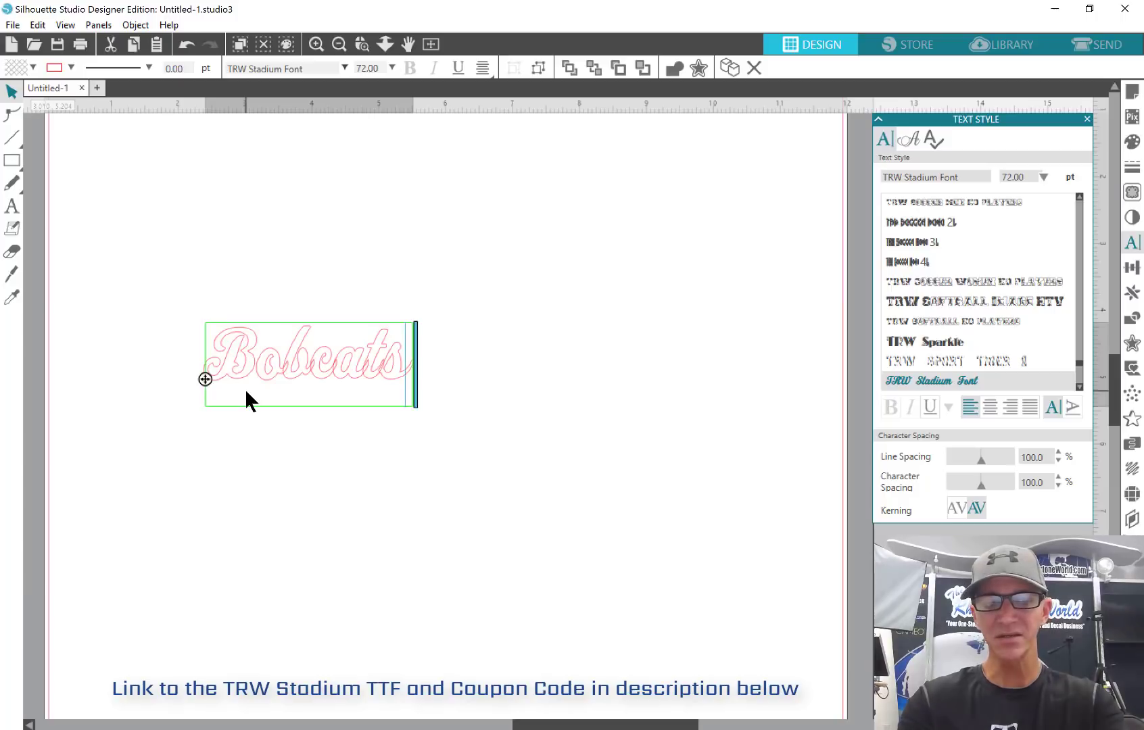
pyautogui.write('_')
pyautogui.press('BackSpace')
pyautogui.write('_')
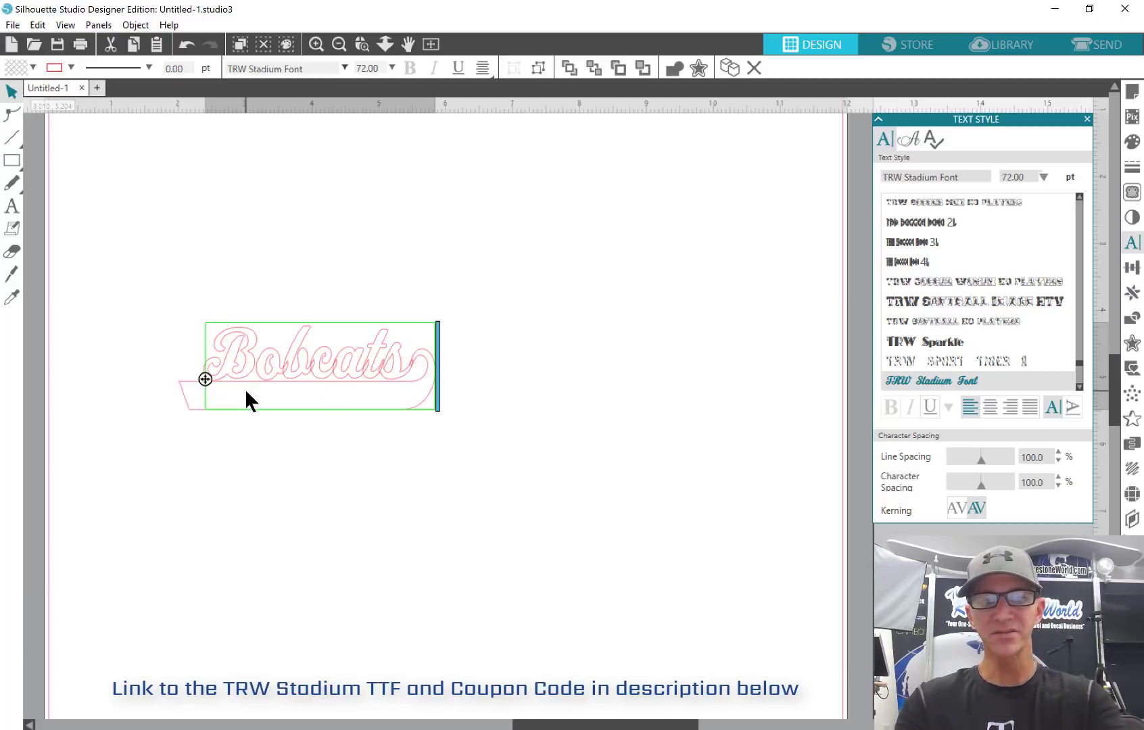
pyautogui.press('BackSpace')
pyautogui.write('-')
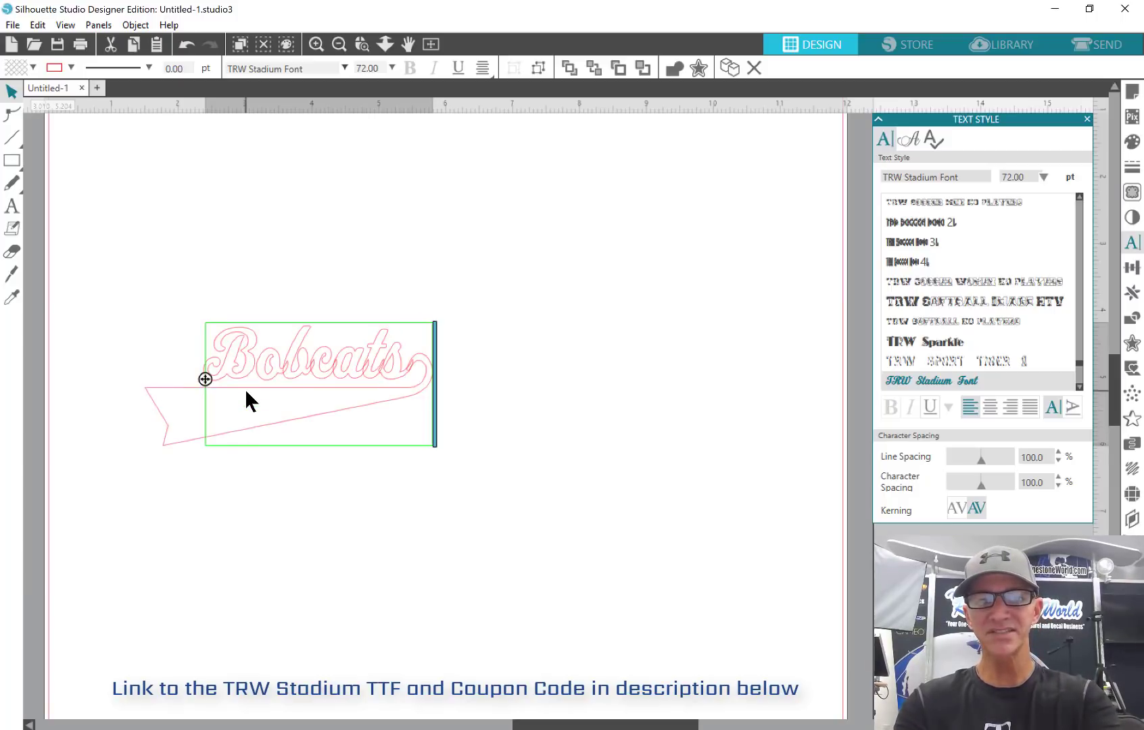
pyautogui.press('BackSpace')
pyautogui.write('_')
pyautogui.press('BackSpace')
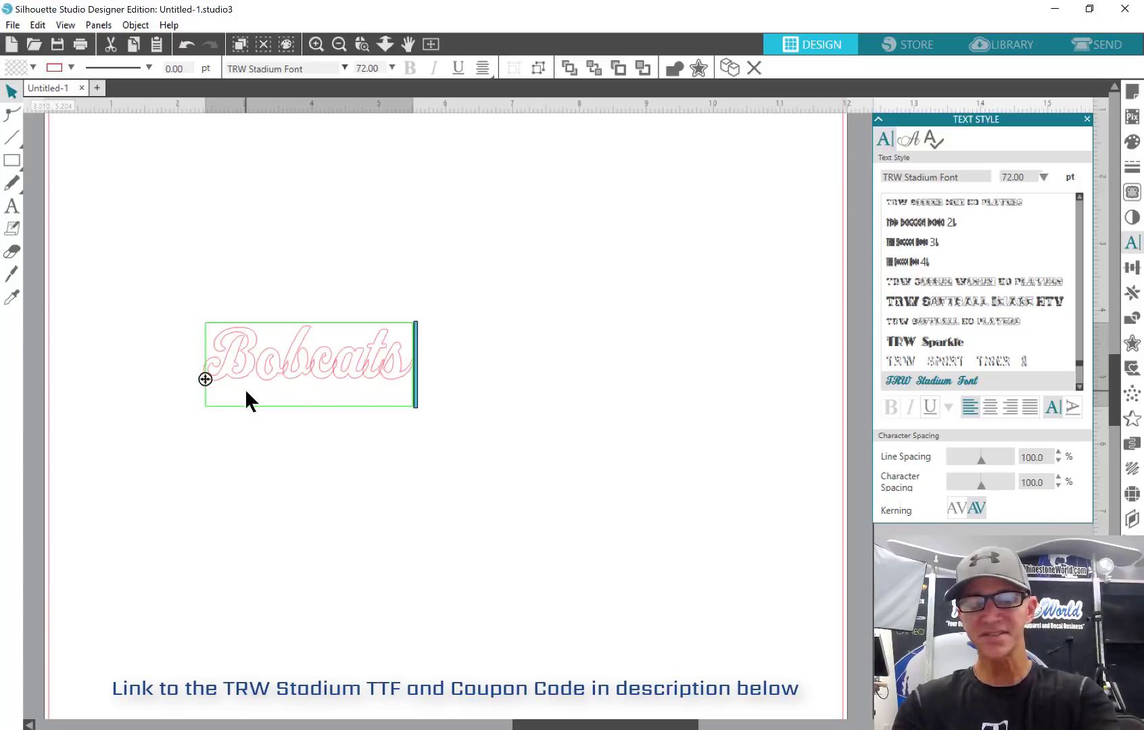
pyautogui.write('-')
pyautogui.press('BackSpace')
pyautogui.write('_')
pyautogui.press('BackSpace')
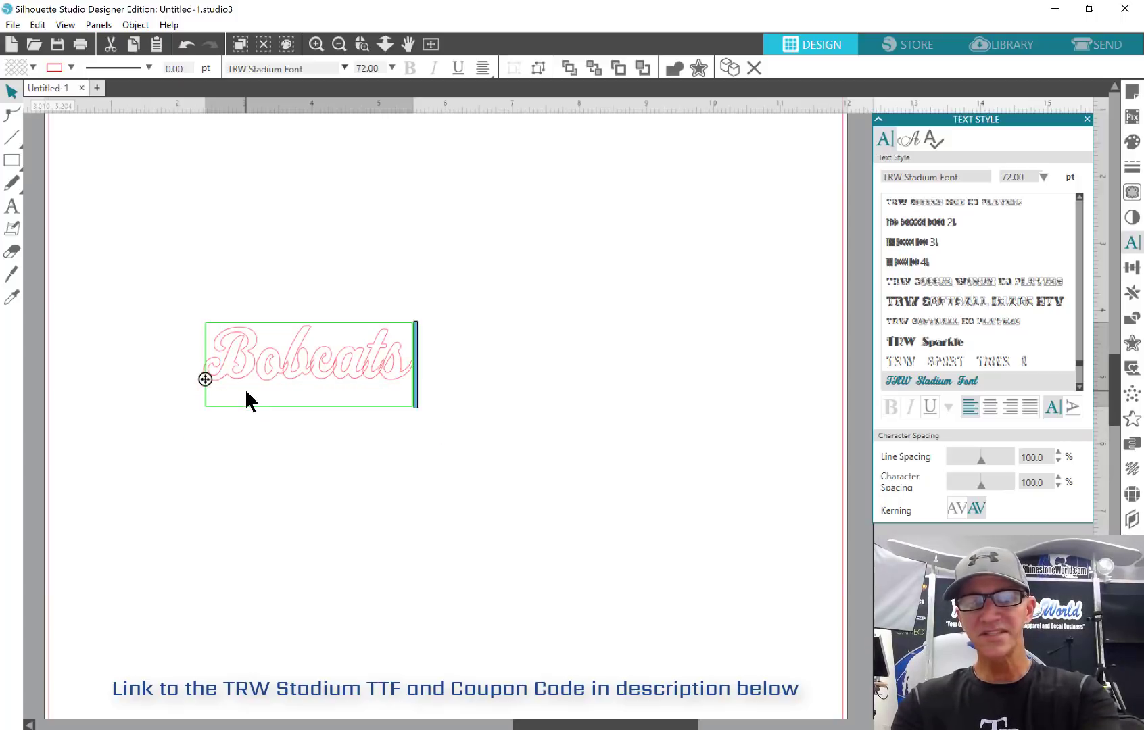
# Append the baseball bat tail with a ball to "Bobcats" using the "=" character and finish the text
pyautogui.write('=')
pyautogui.press('BackSpace')
pyautogui.write('=')
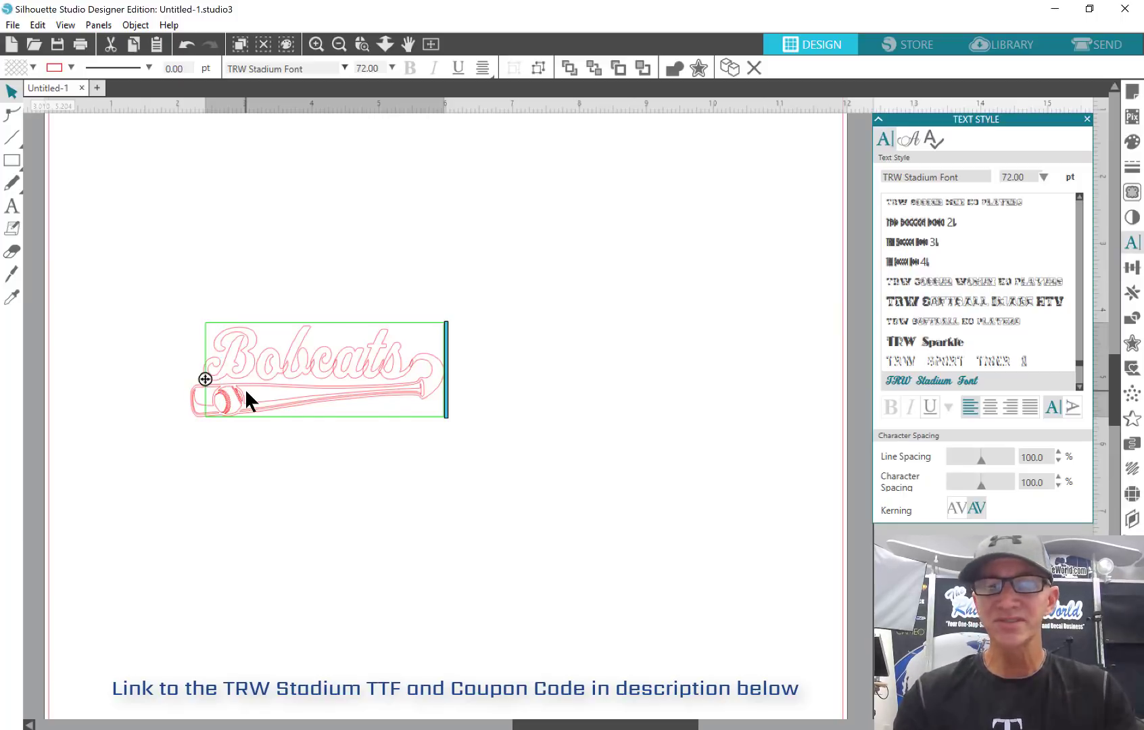
pyautogui.click(169, 175)
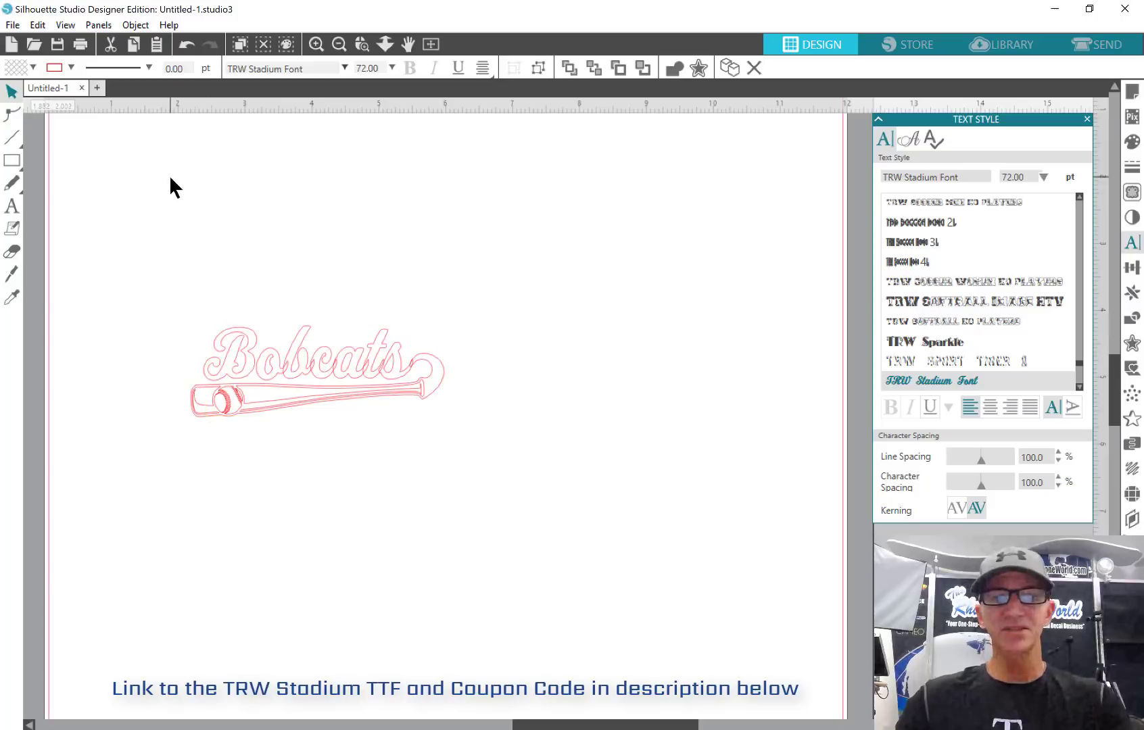
# Enlarge the Bobcats text proportionally to about 8.6 in wide and move it slightly up and to the left
pyautogui.click(373, 368)
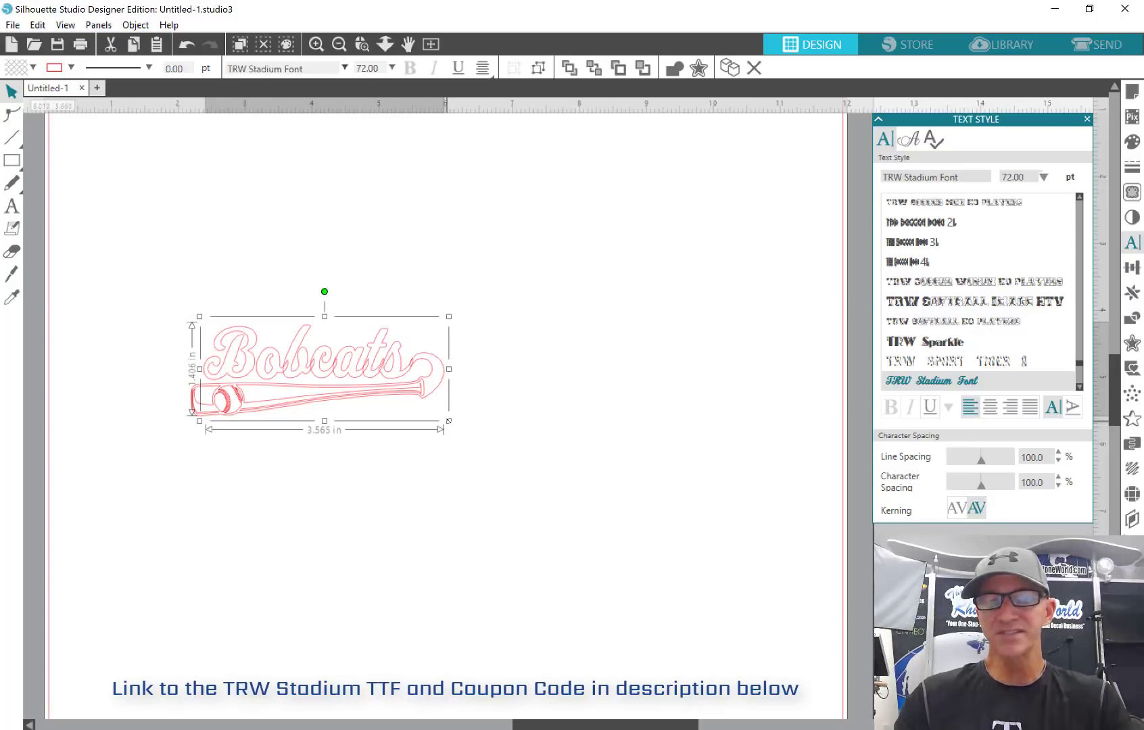
pyautogui.moveTo(448, 420); pyautogui.dragTo(785, 553)
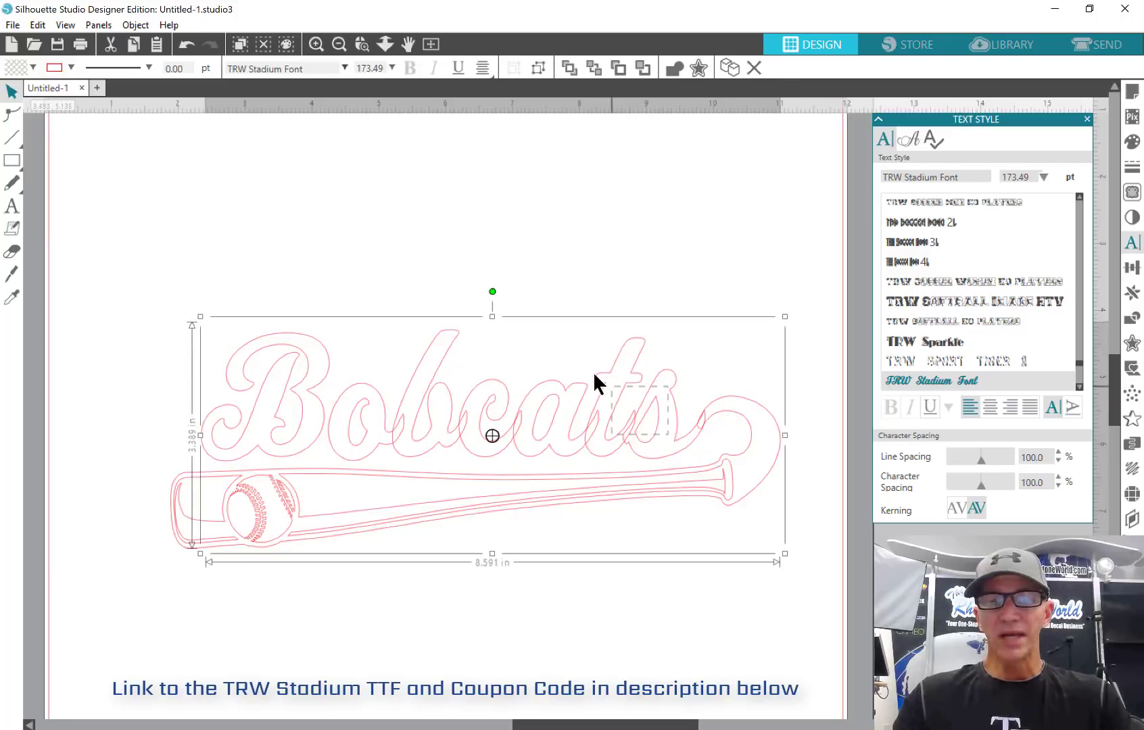
pyautogui.click(642, 313)
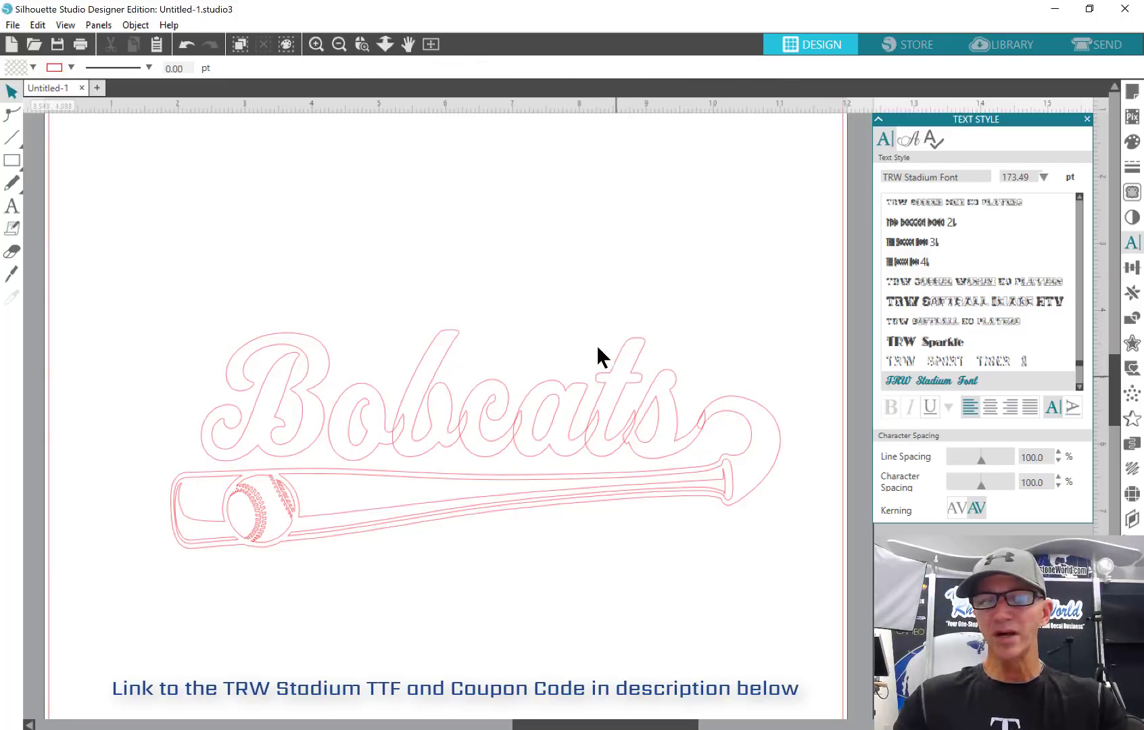
pyautogui.click(597, 355)
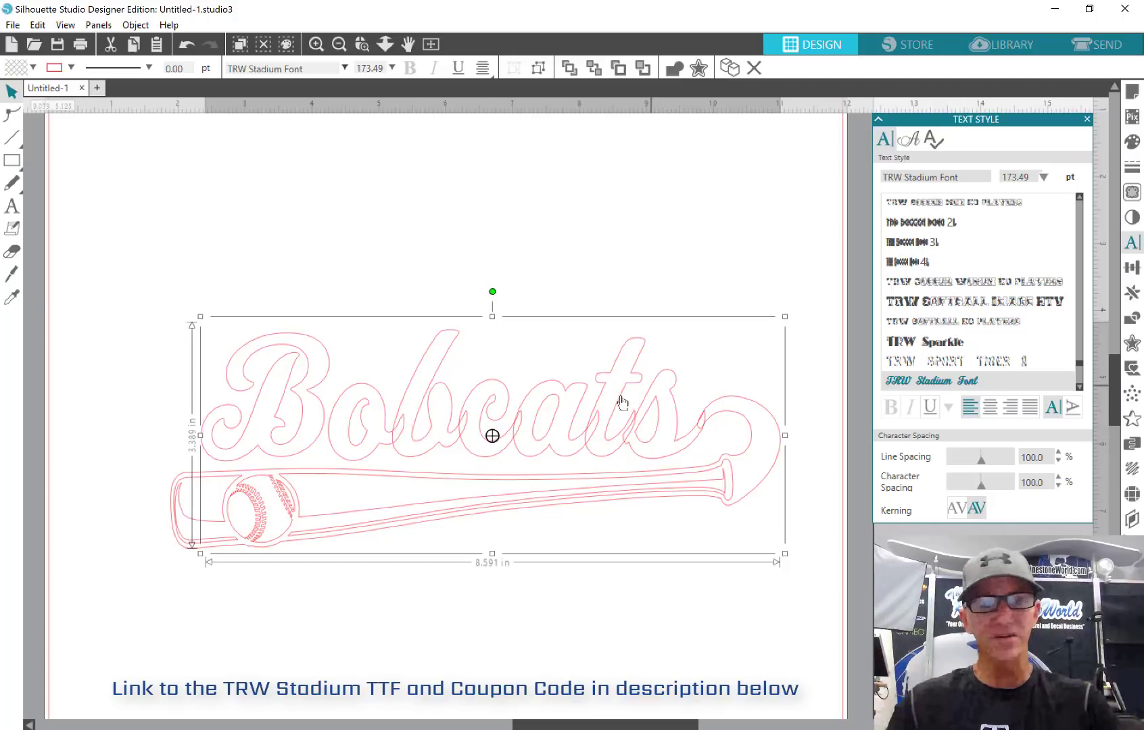
pyautogui.moveTo(622, 403); pyautogui.dragTo(574, 375)
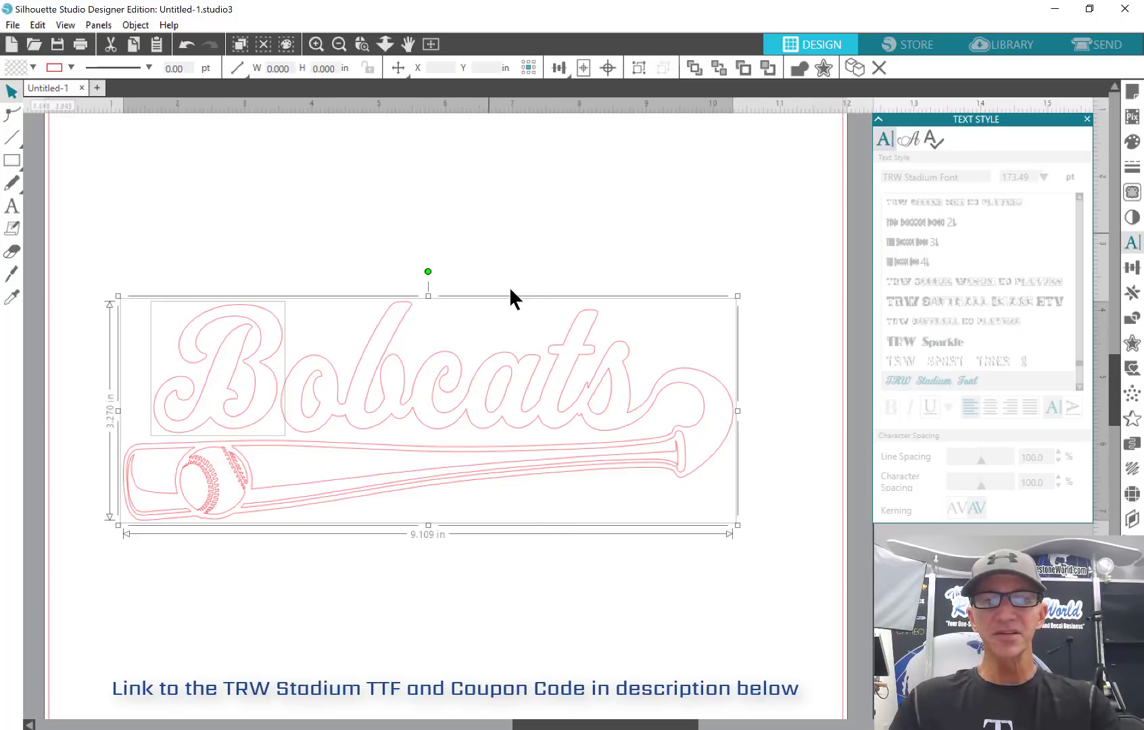
# Delete the edit points forming the small notch between the upper strokes of the "t" and "s"
pyautogui.click(385, 44)
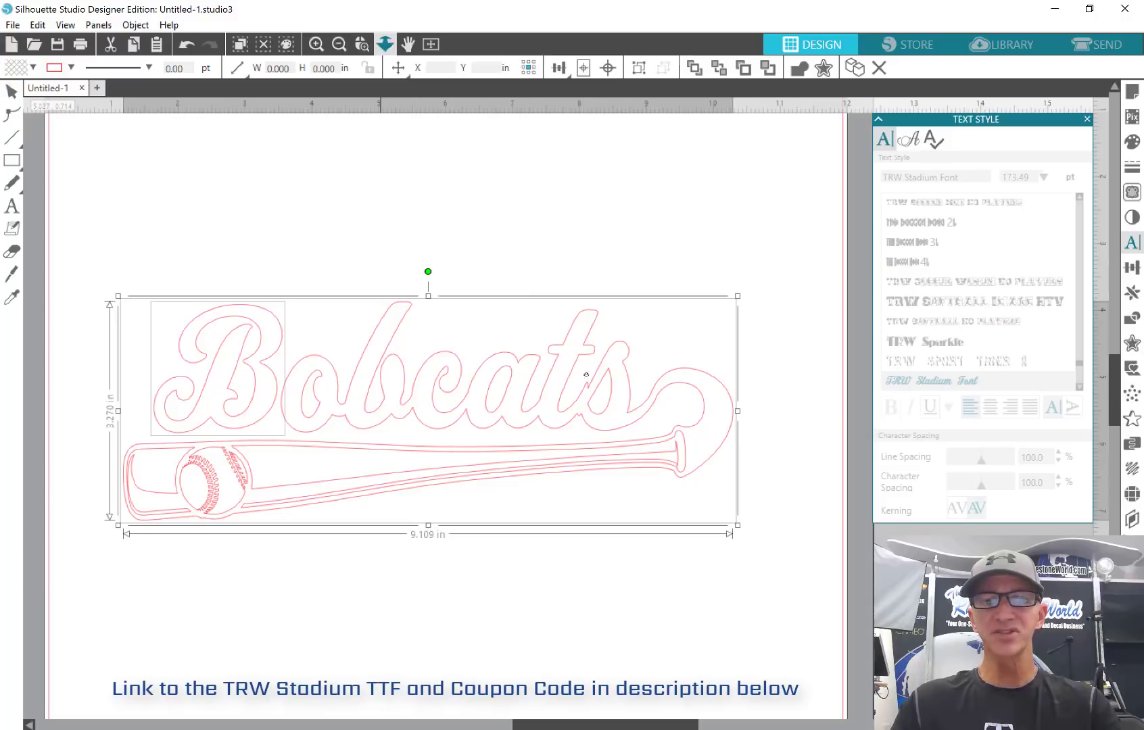
pyautogui.moveTo(592, 396); pyautogui.dragTo(580, 659)
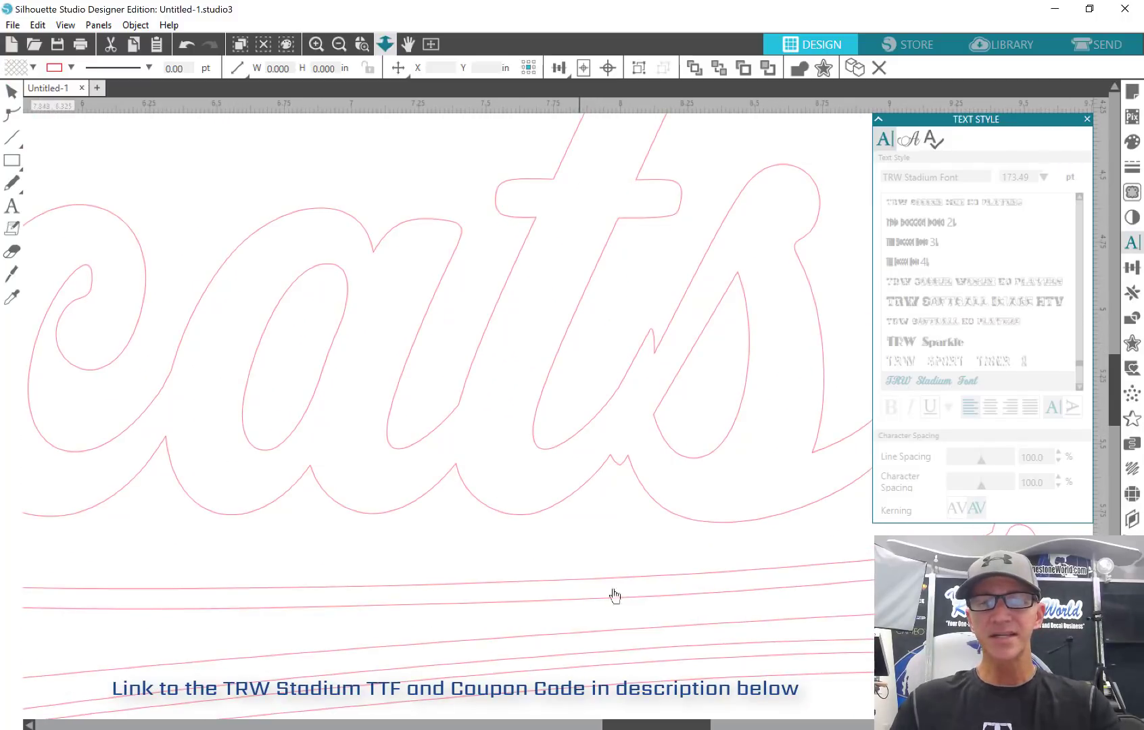
pyautogui.doubleClick(667, 341)
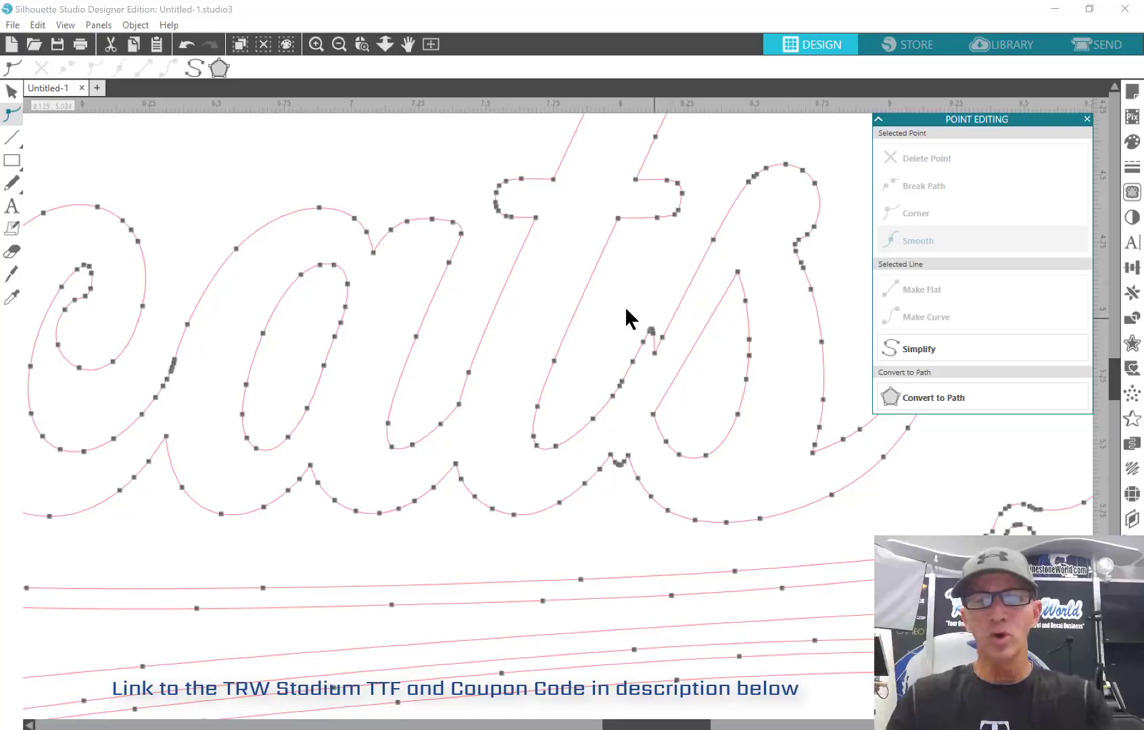
pyautogui.click(663, 341)
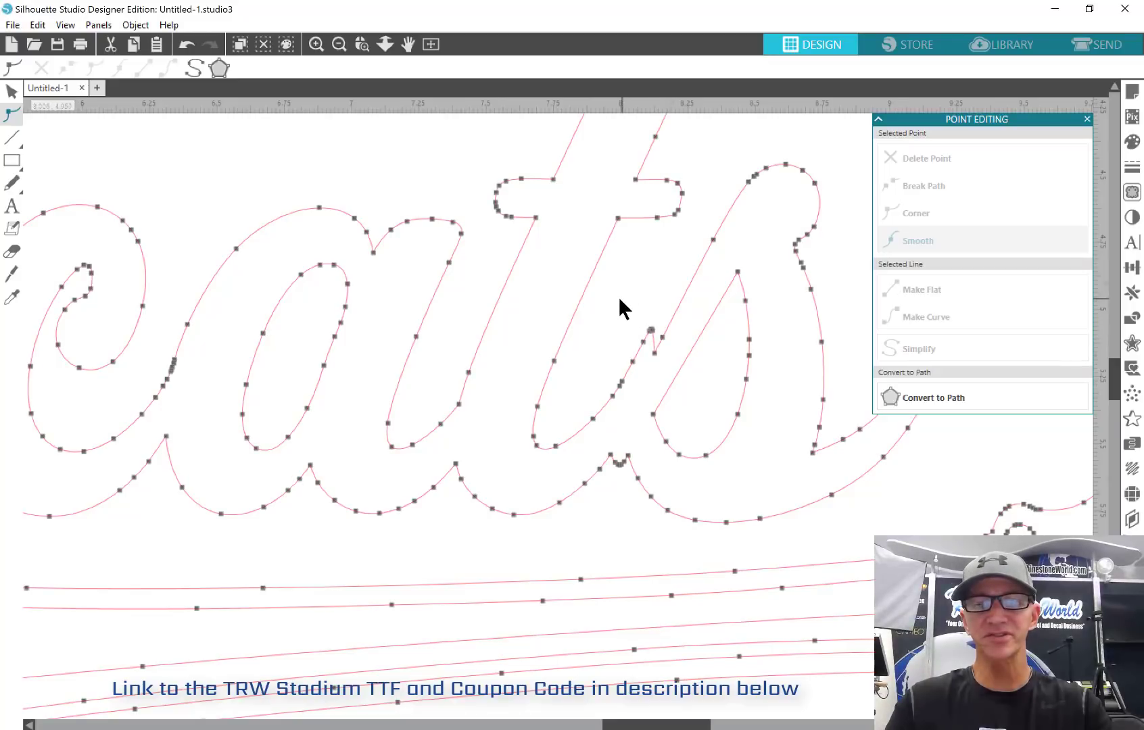
pyautogui.click(657, 343)
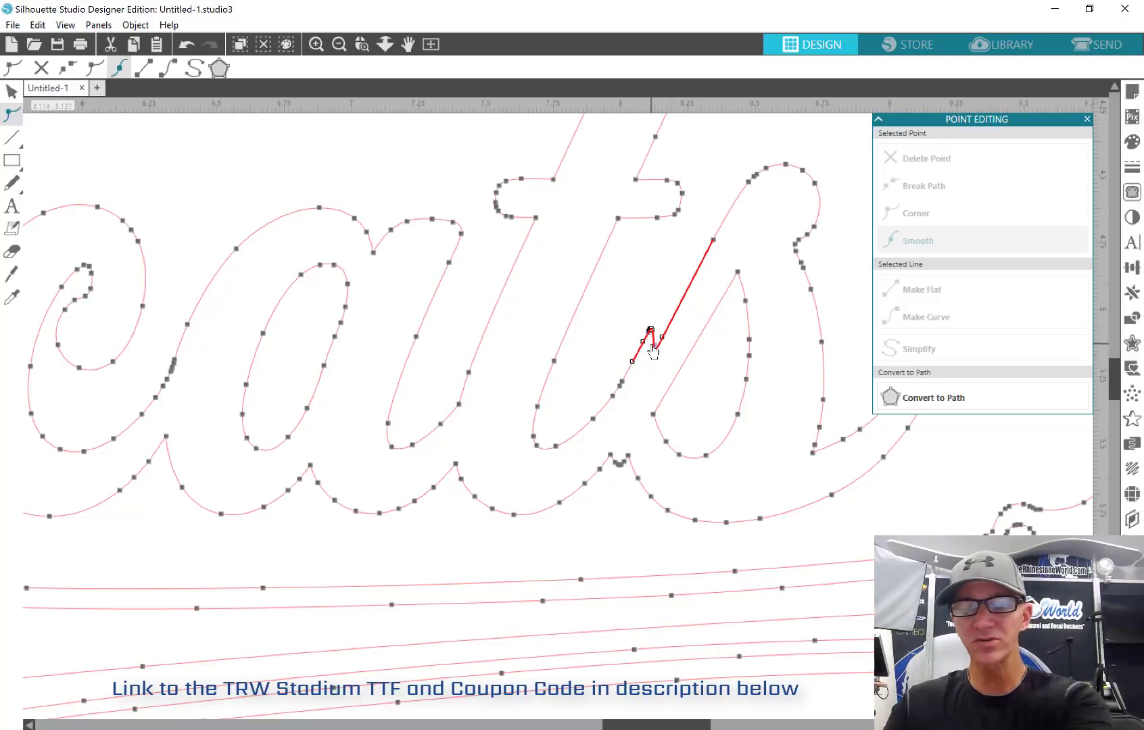
pyautogui.moveTo(653, 349); pyautogui.dragTo(631, 365)
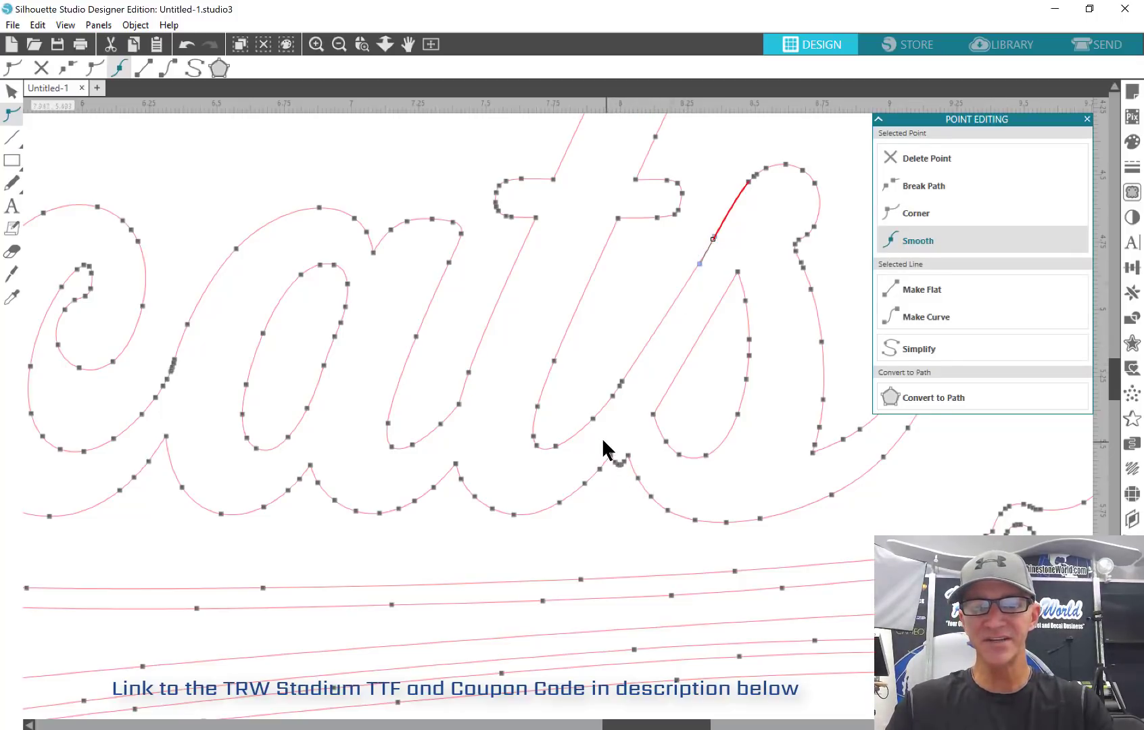
# Delete the jagged points under the "t" and "s" junction, reshape the remaining curve smoothly, and finish point editing
pyautogui.moveTo(601, 438); pyautogui.dragTo(637, 473)
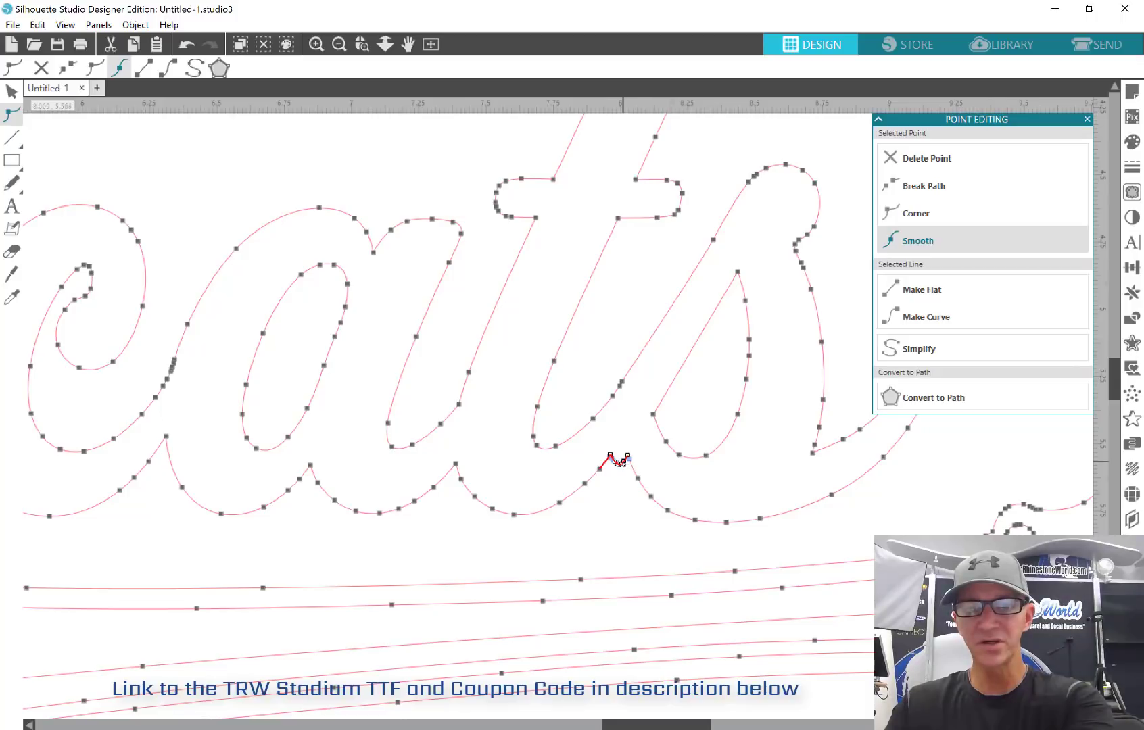
pyautogui.press('Delete')
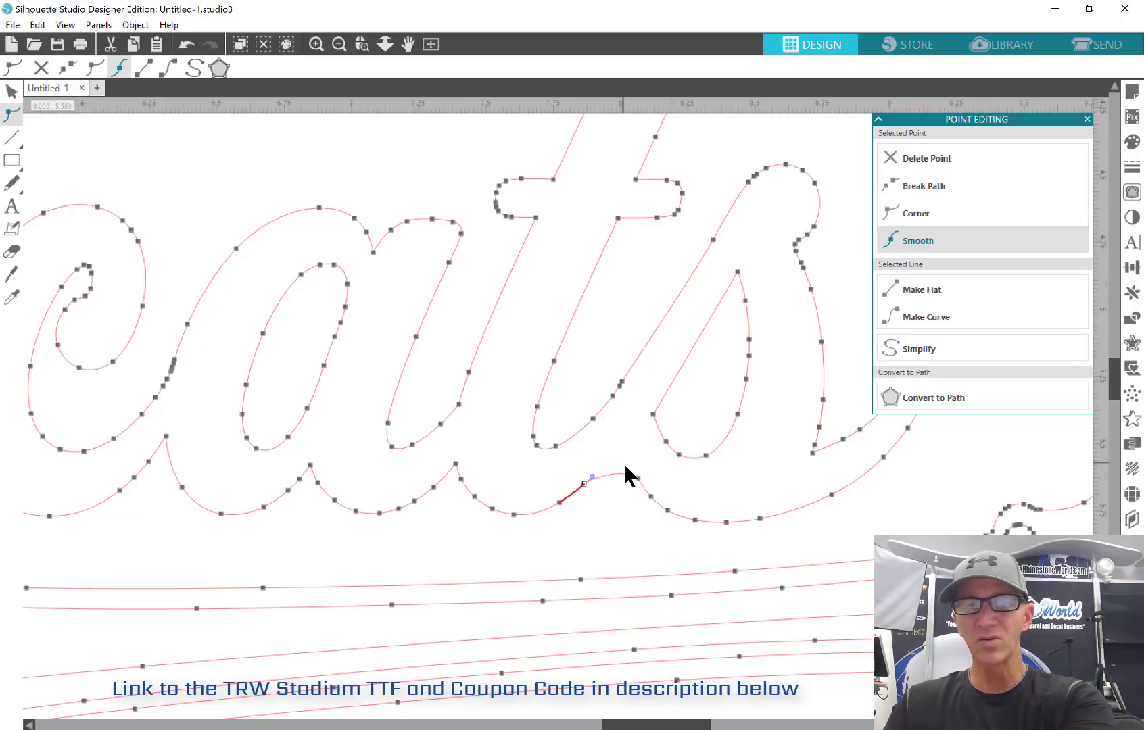
pyautogui.press('Delete')
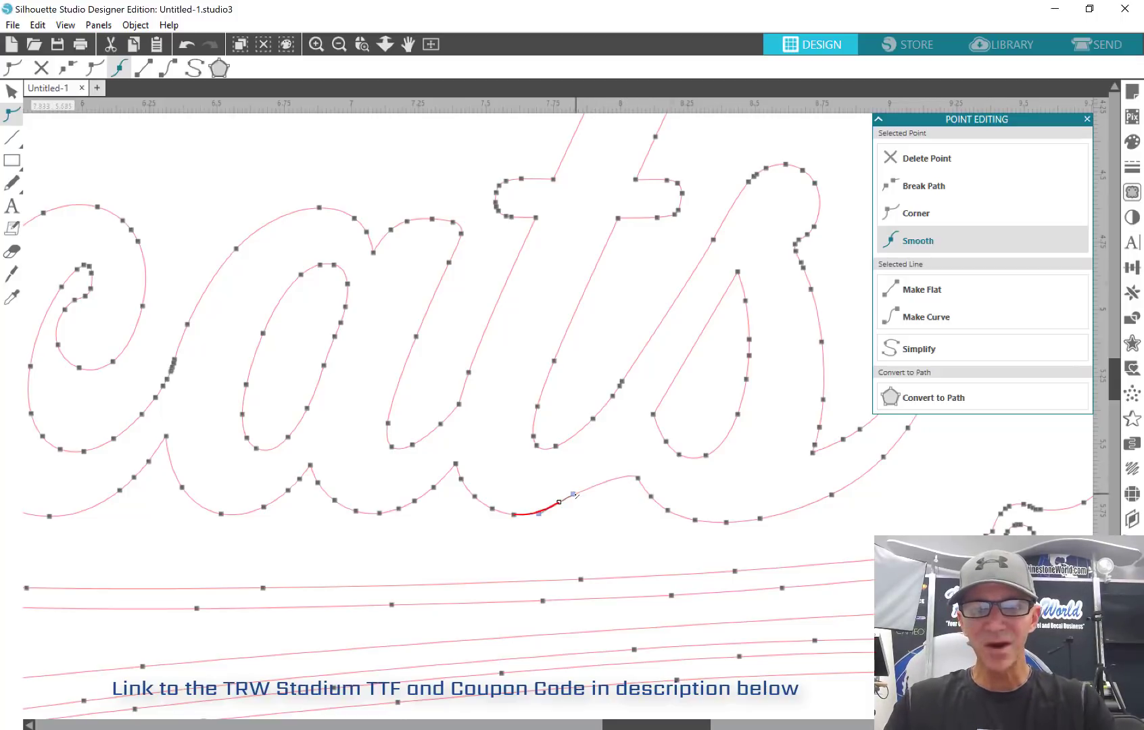
pyautogui.moveTo(573, 493); pyautogui.dragTo(602, 456)
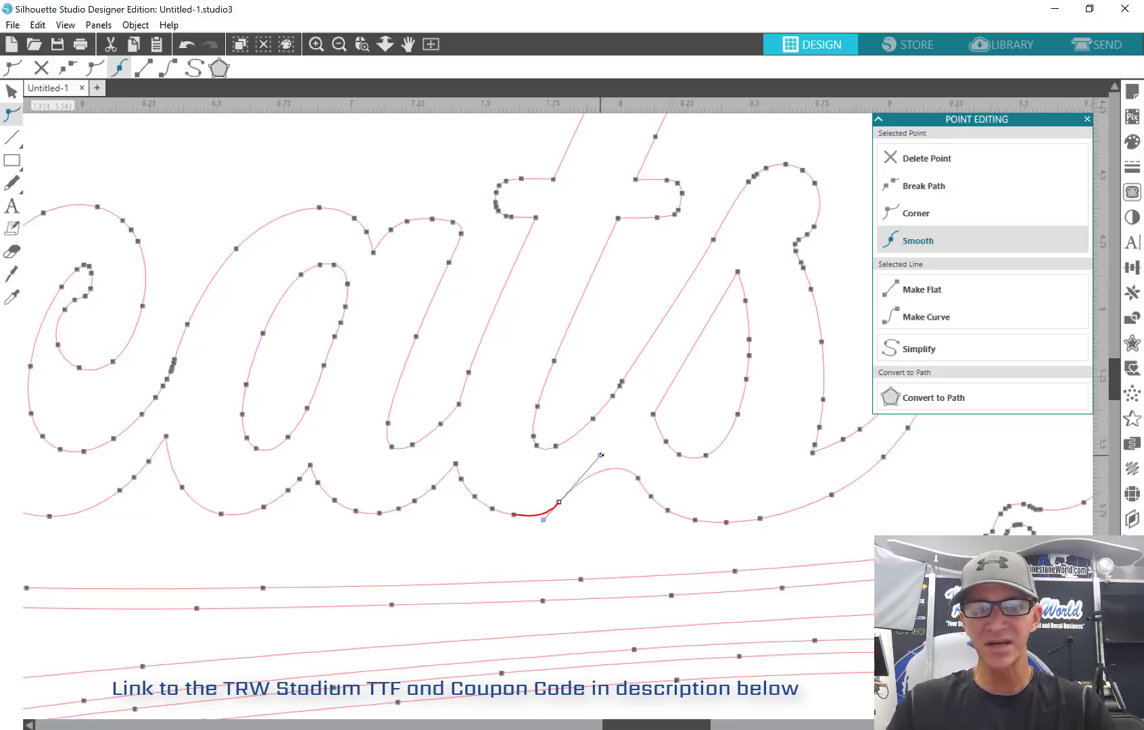
pyautogui.click(618, 369)
pyautogui.scroll(-1, 588, 463)
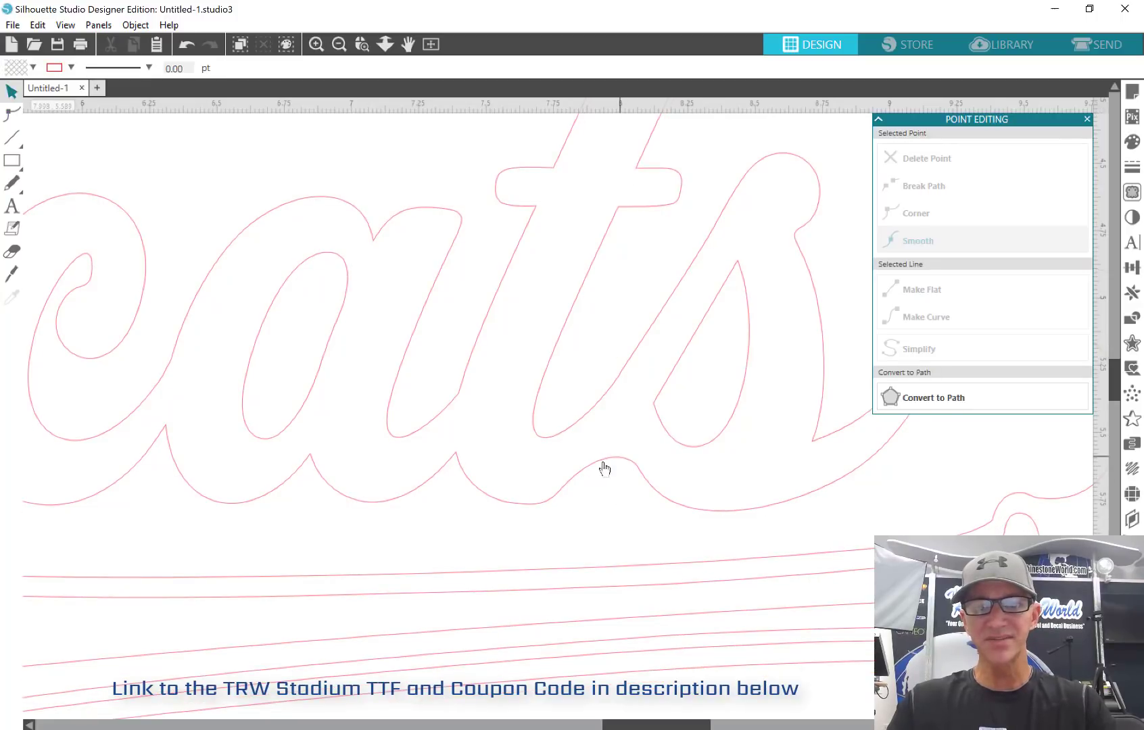
pyautogui.scroll(-3, 607, 449)
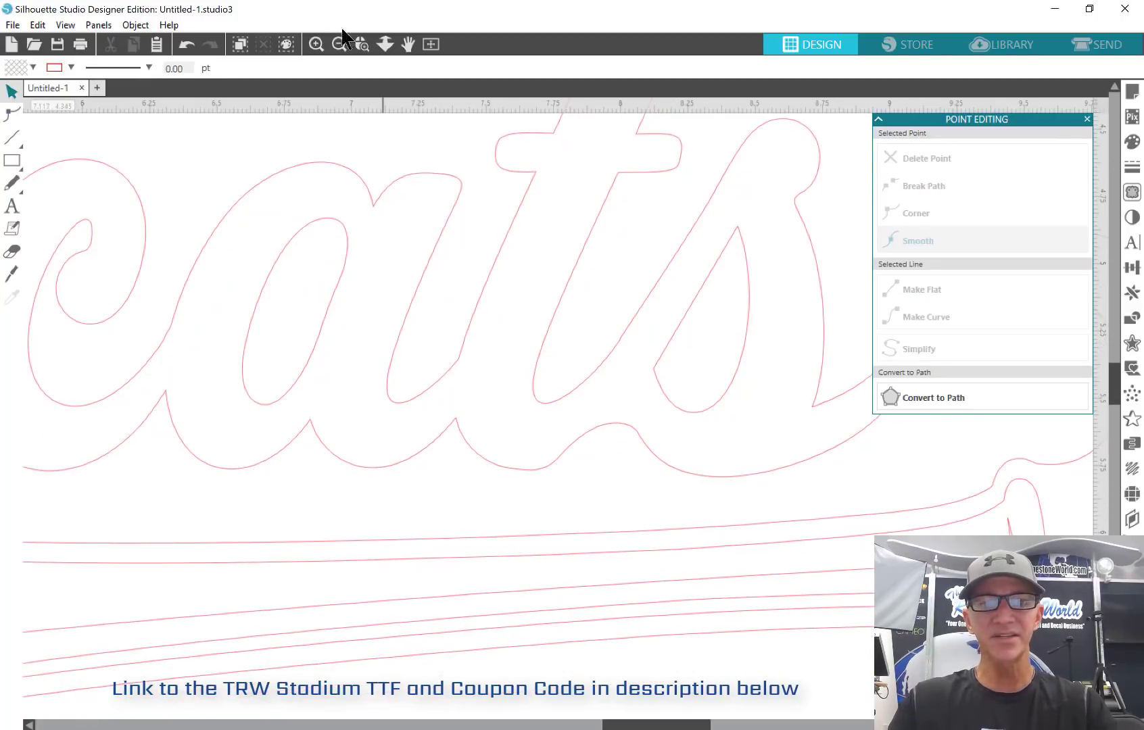
# Group all the Bobcats lettering, bat and ball shapes and narrow the group horizontally to about 8.7 in wide
pyautogui.click(386, 44)
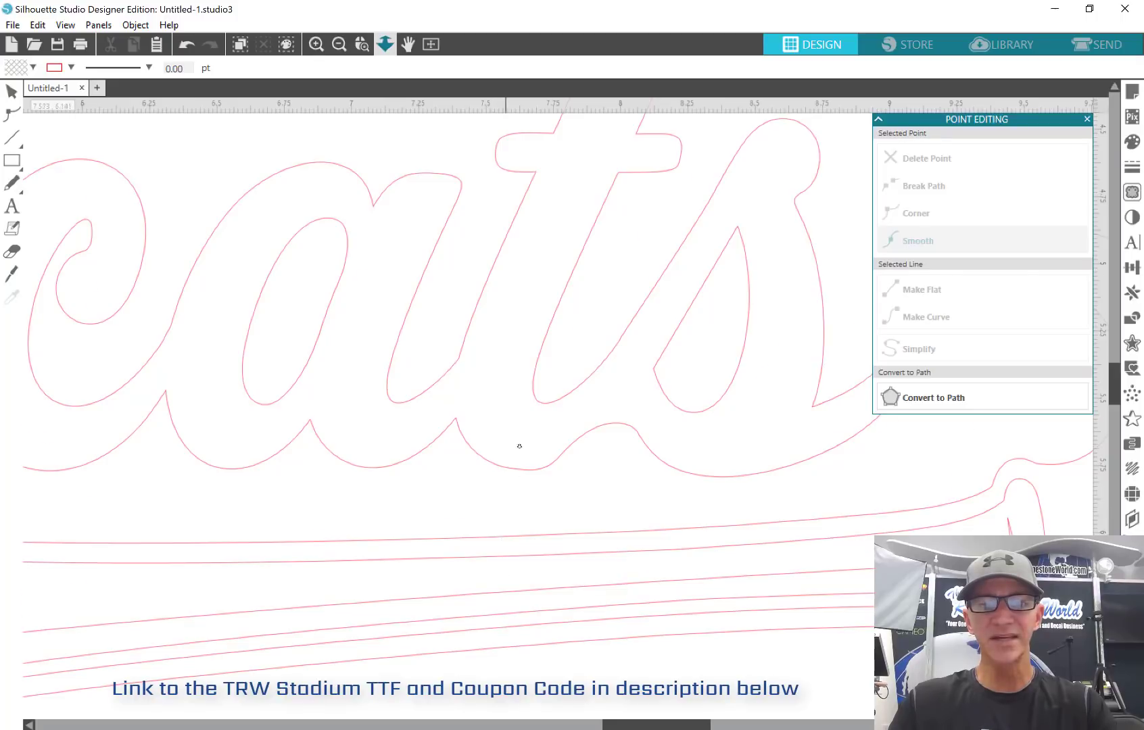
pyautogui.moveTo(521, 446); pyautogui.dragTo(535, 296)
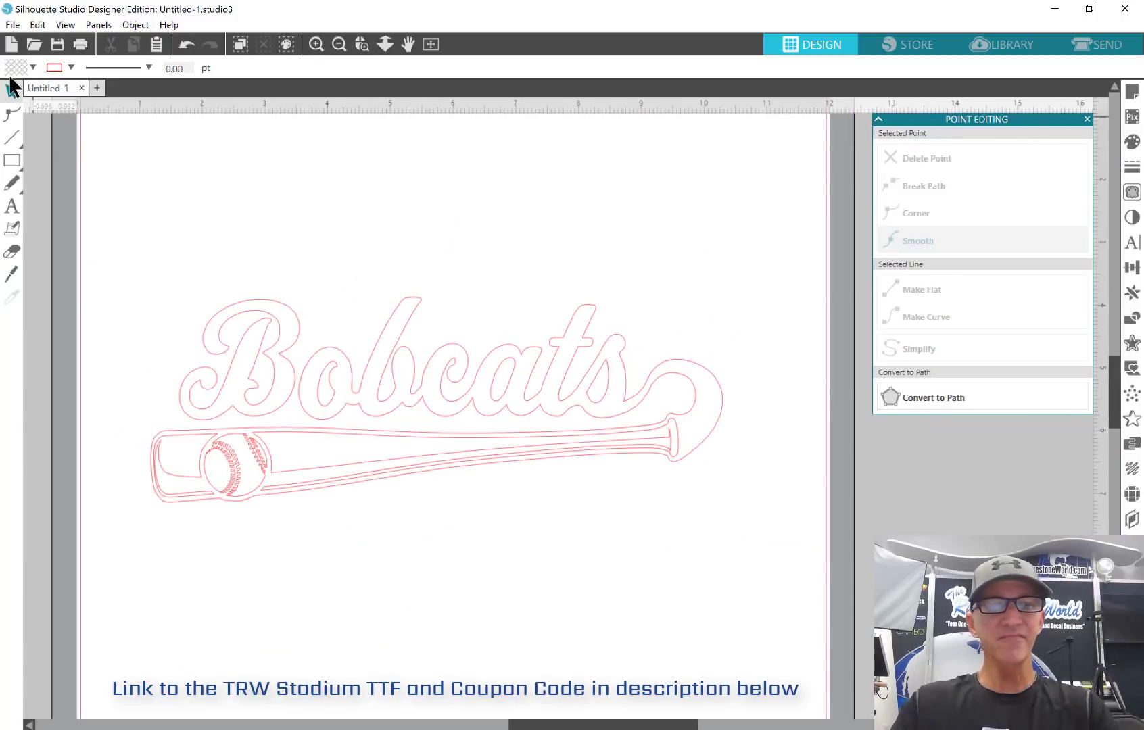
pyautogui.click(249, 339)
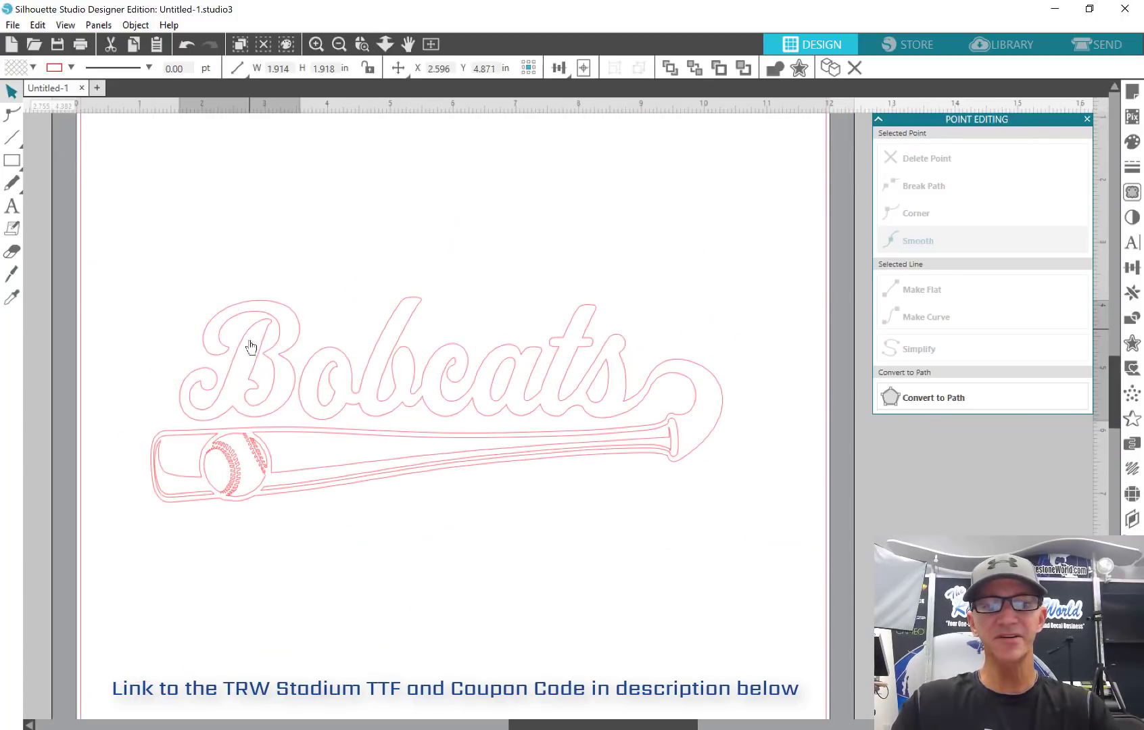
pyautogui.click(157, 271)
pyautogui.hotkey('ctrl', 'a')
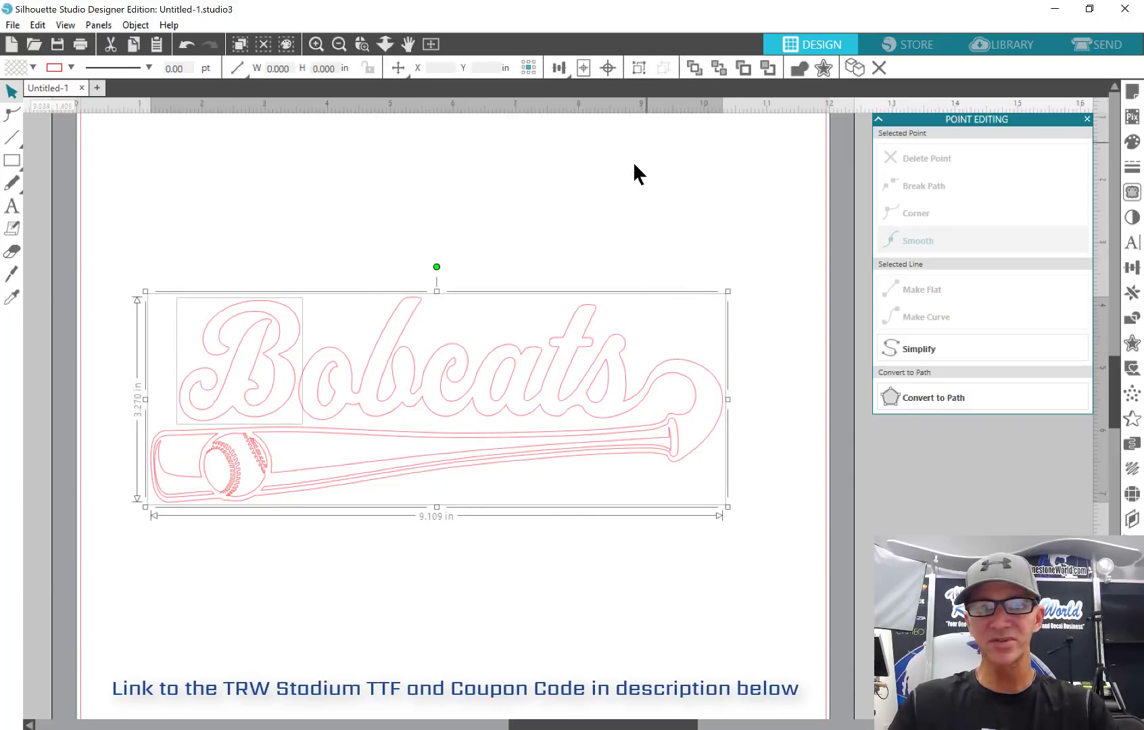
pyautogui.click(640, 68)
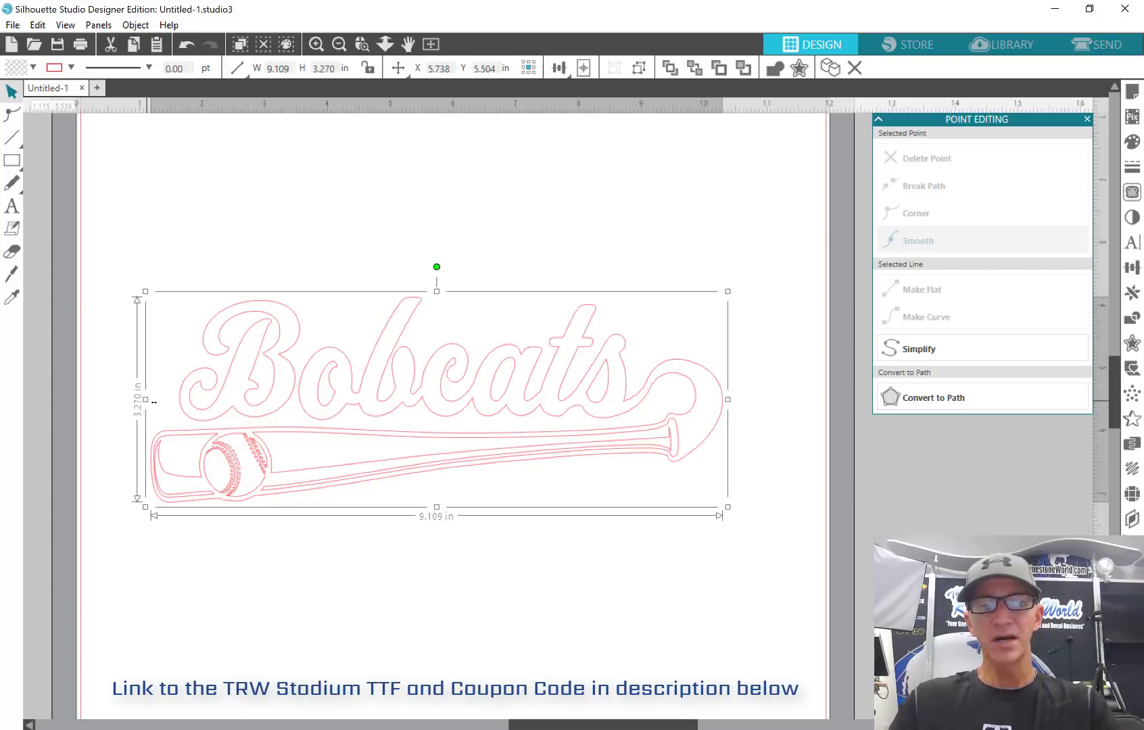
pyautogui.moveTo(154, 402); pyautogui.dragTo(177, 402)
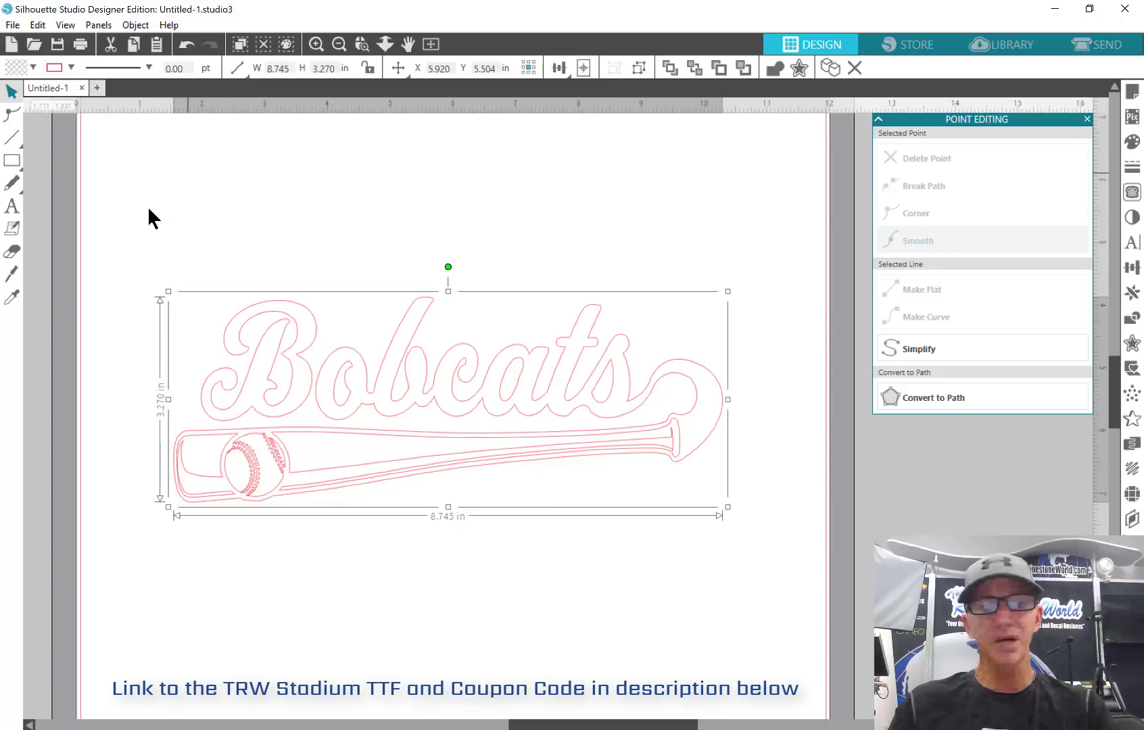
# Add the number "23" in TRW Stadium Font, enlarge it to about 2.5 in wide and place it just under the bat's handle half
pyautogui.click(12, 214)
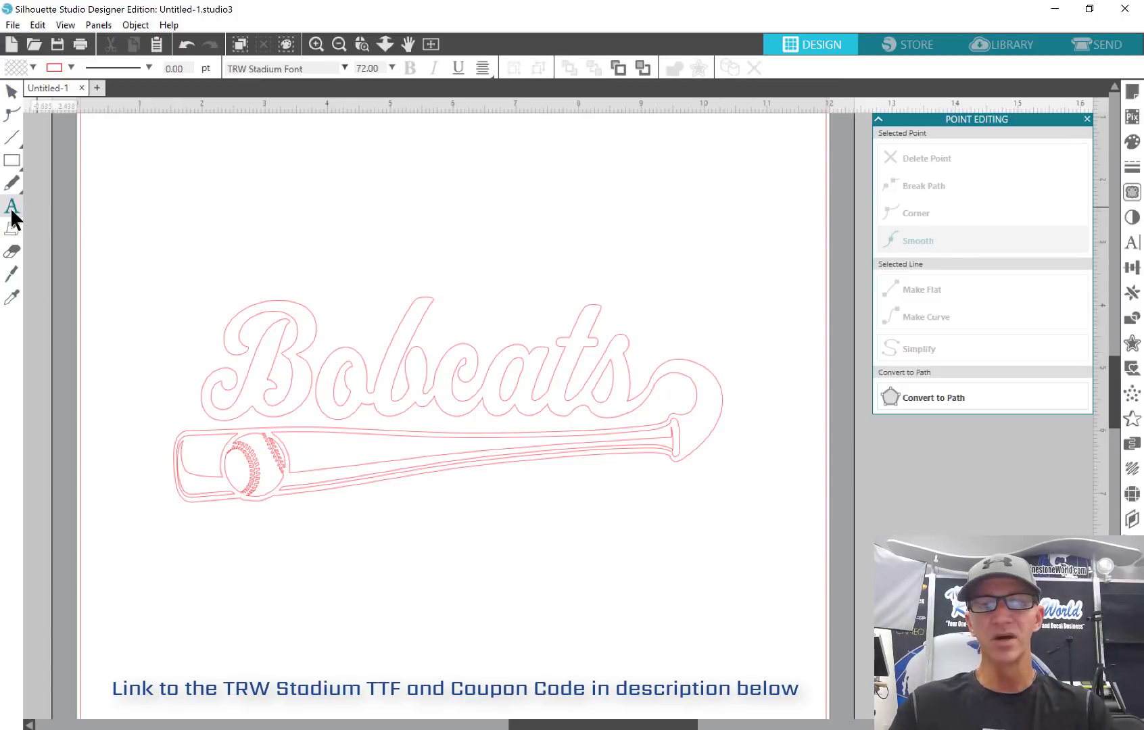
pyautogui.click(495, 545)
pyautogui.write('23')
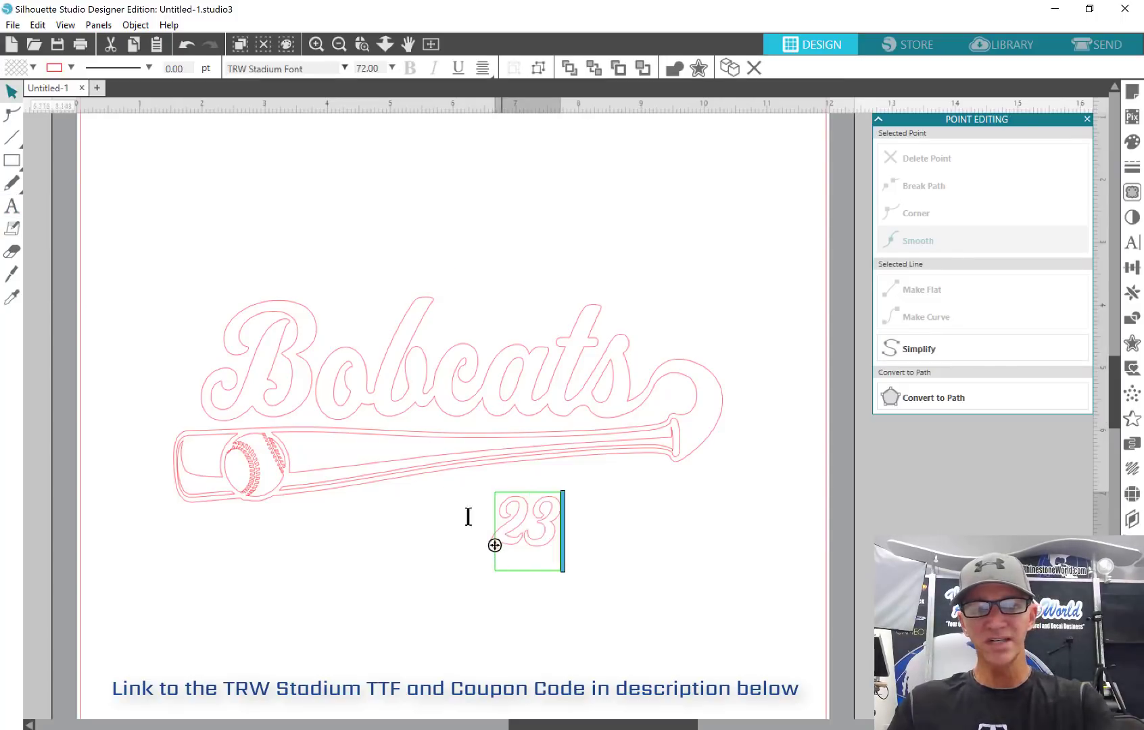
pyautogui.click(608, 534)
pyautogui.click(549, 531)
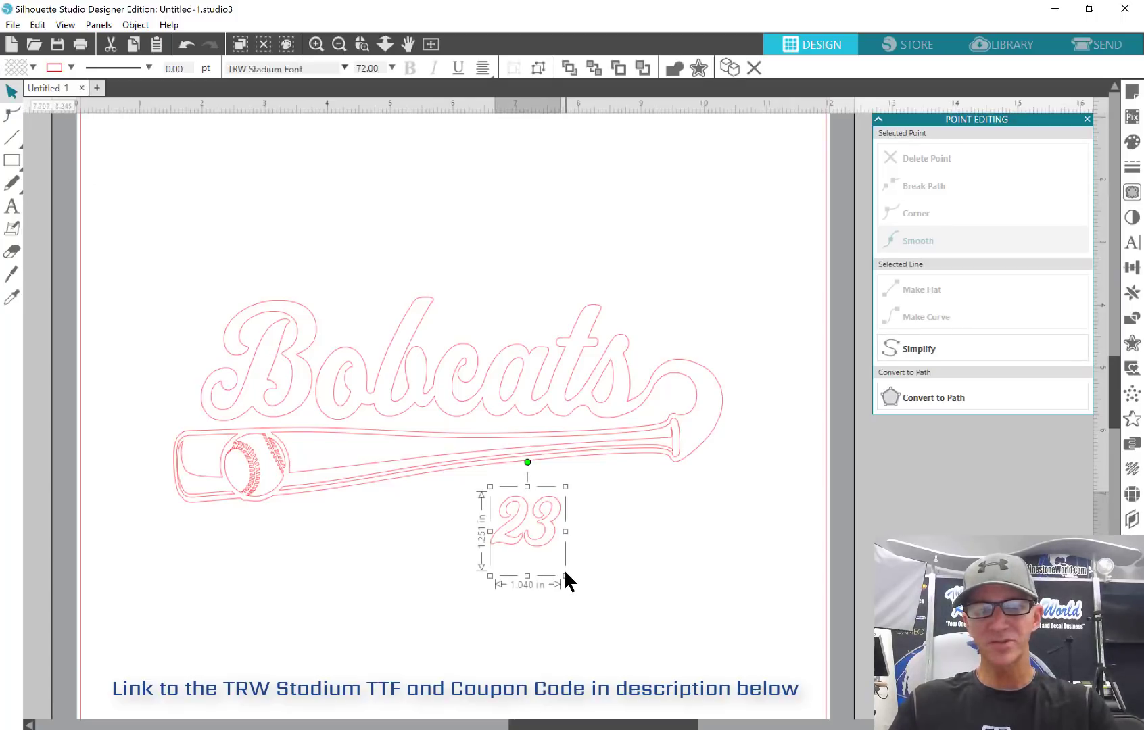
pyautogui.moveTo(565, 575); pyautogui.dragTo(652, 678)
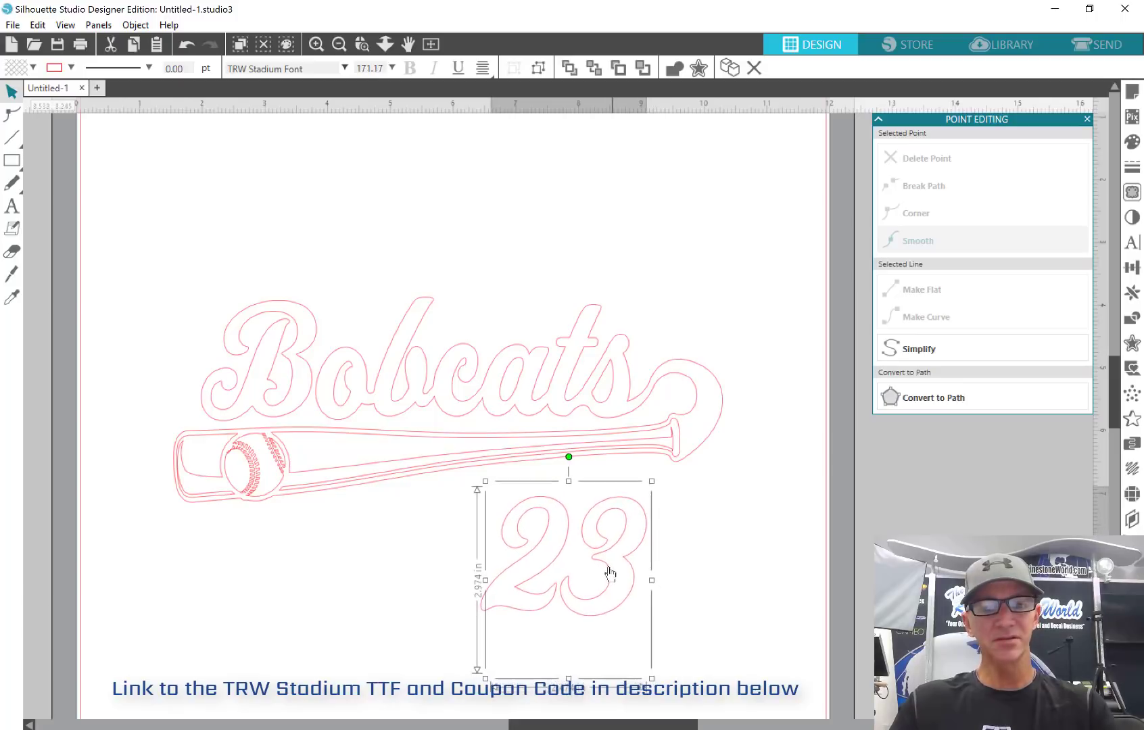
pyautogui.moveTo(610, 574); pyautogui.dragTo(603, 550)
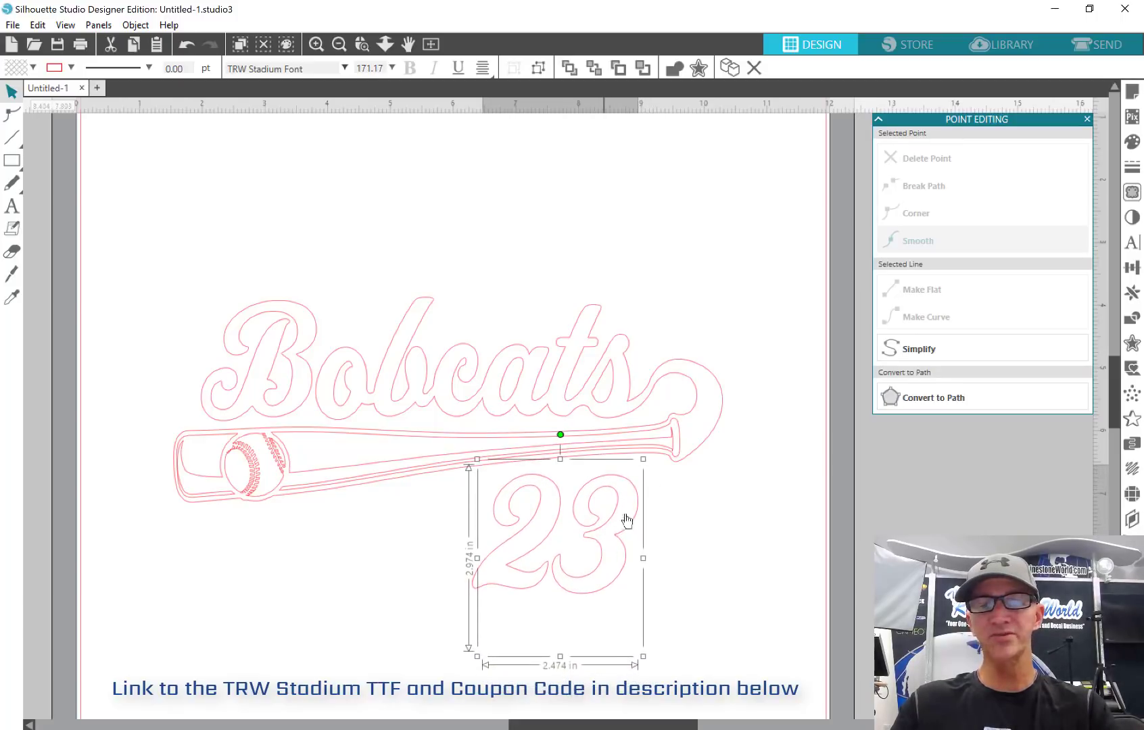
# Group the number 23 with the Bobcats bat design
pyautogui.moveTo(735, 262); pyautogui.dragTo(258, 625)
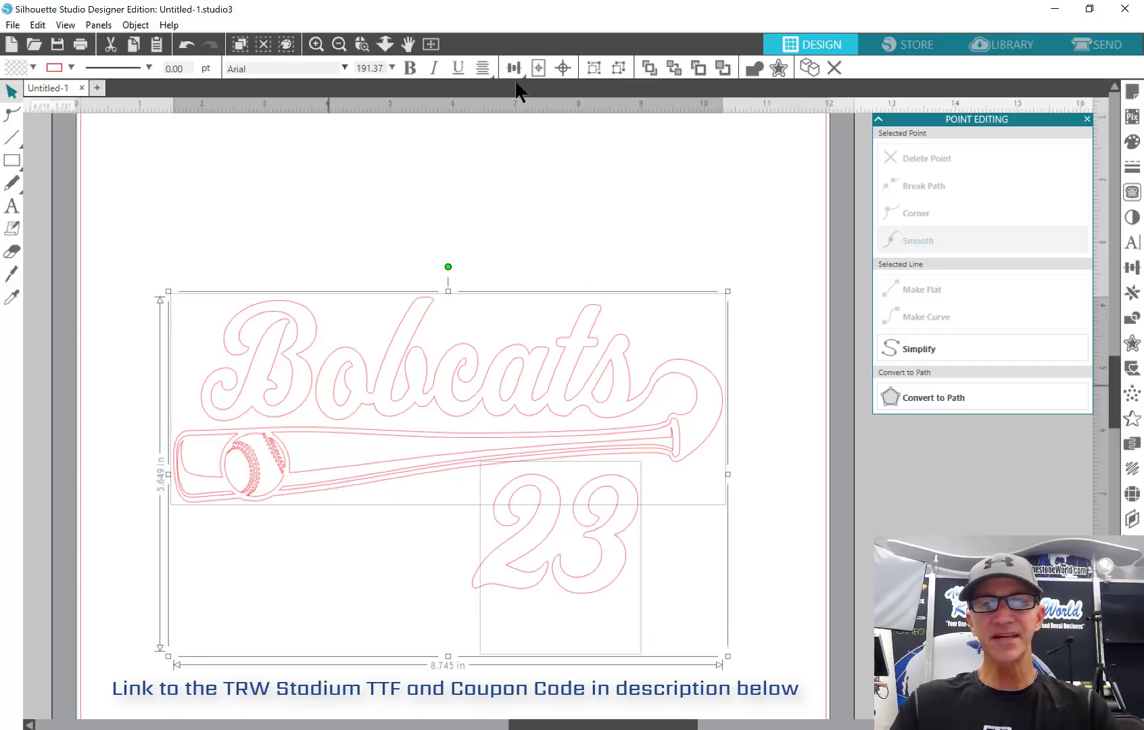
pyautogui.click(594, 70)
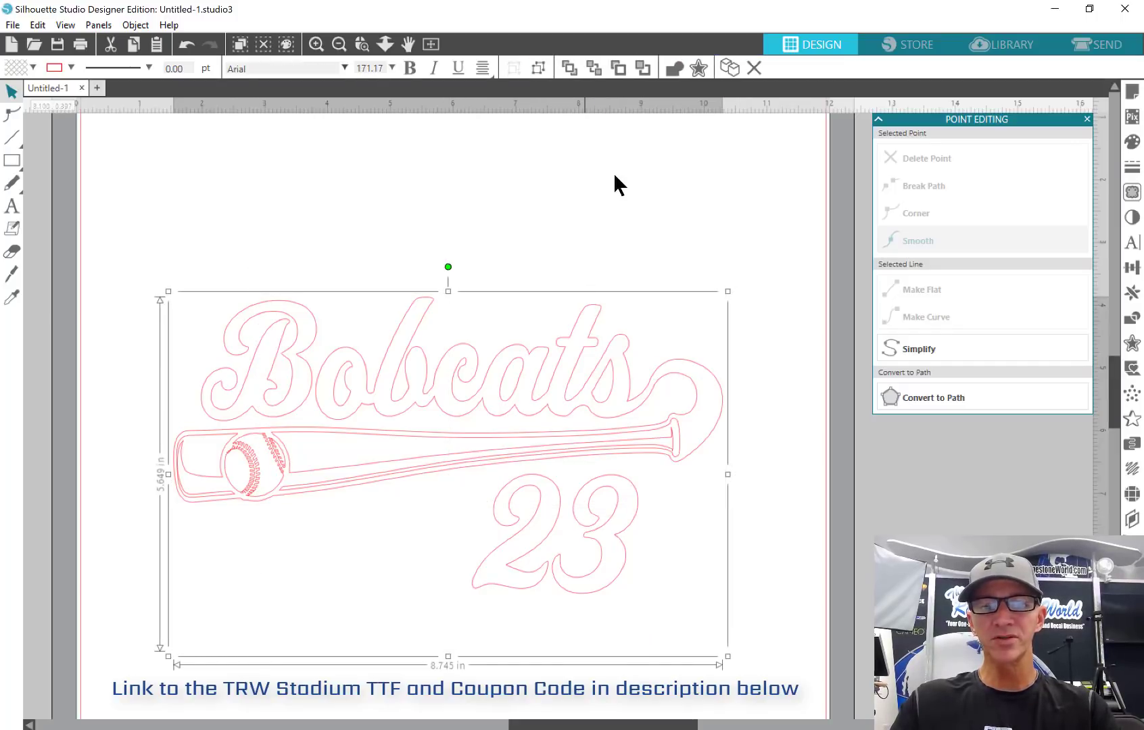
pyautogui.click(611, 178)
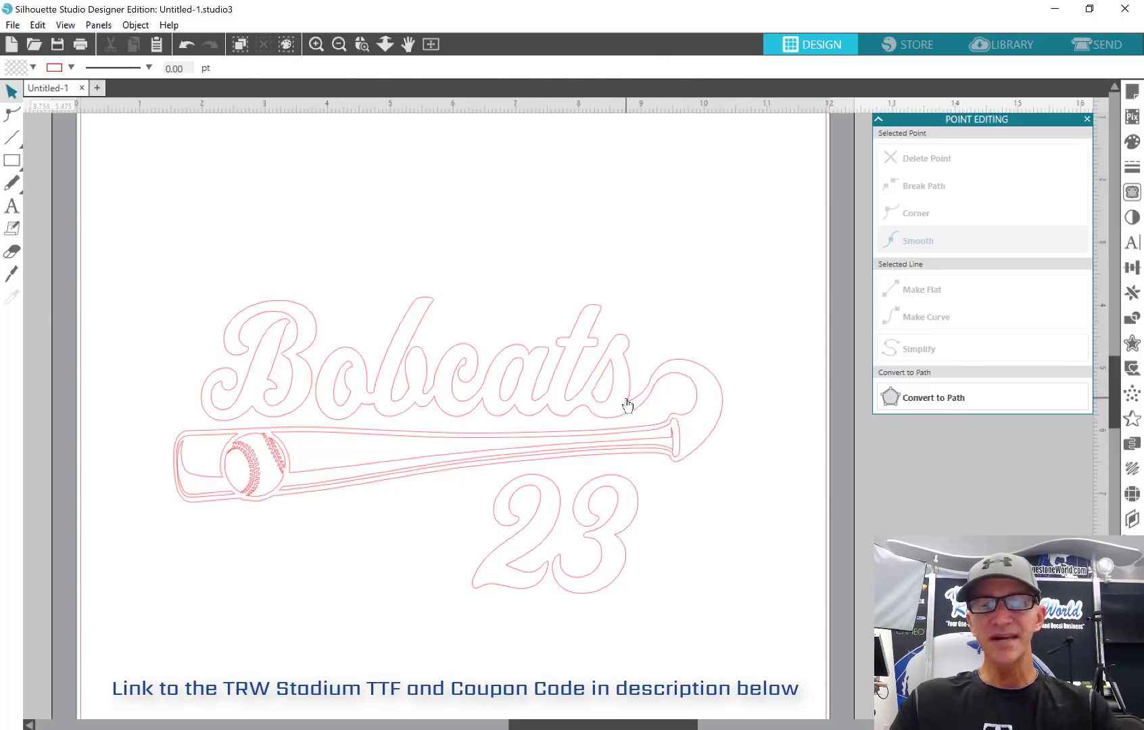
pyautogui.click(625, 404)
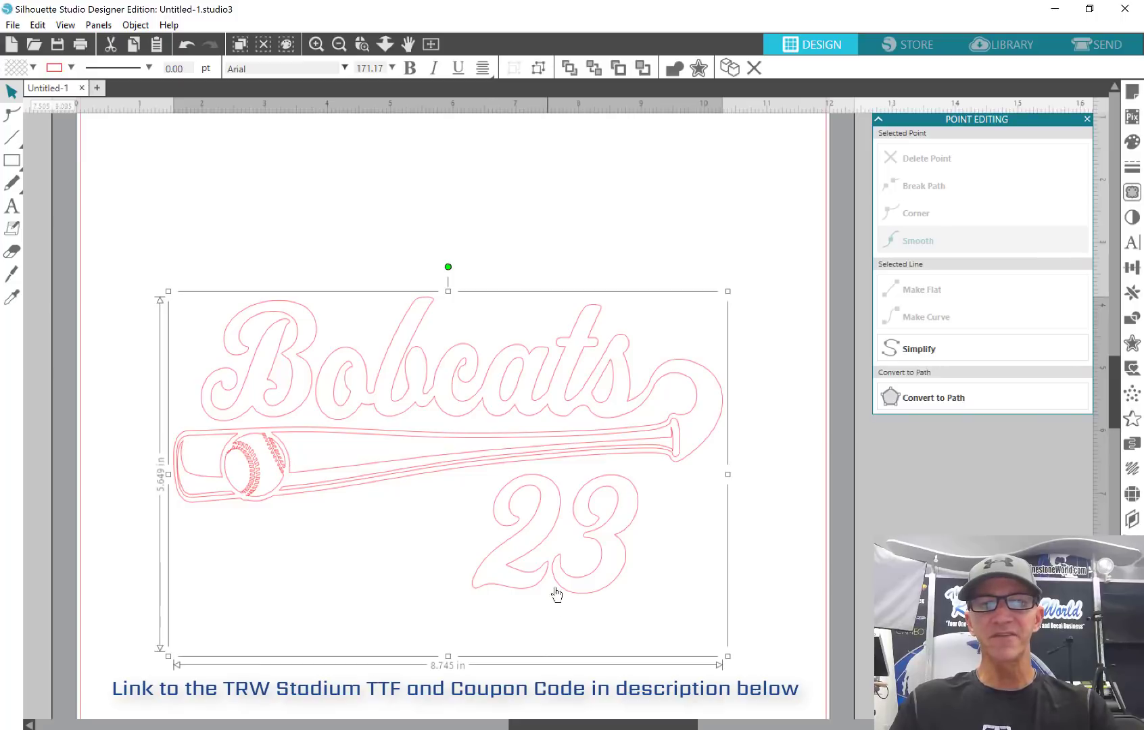
# Weld the complete Bobcats 23 design and scale it down proportionally to about 7.5 in wide
pyautogui.moveTo(153, 215); pyautogui.dragTo(756, 618)
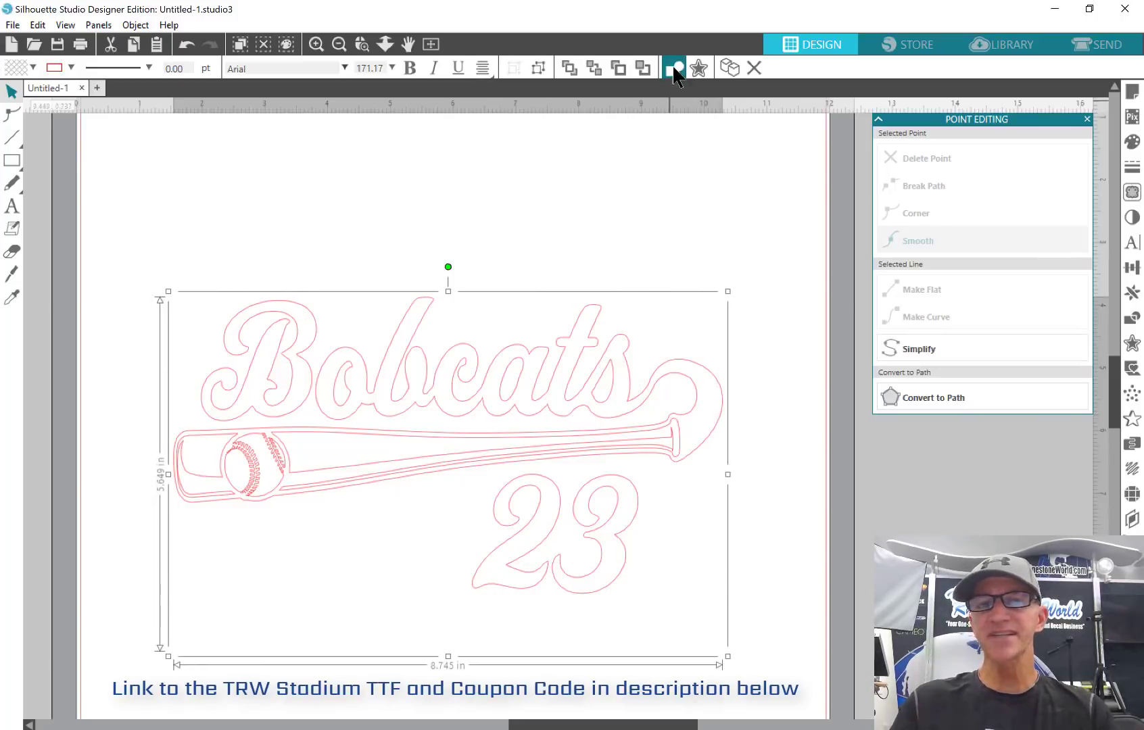
pyautogui.click(674, 70)
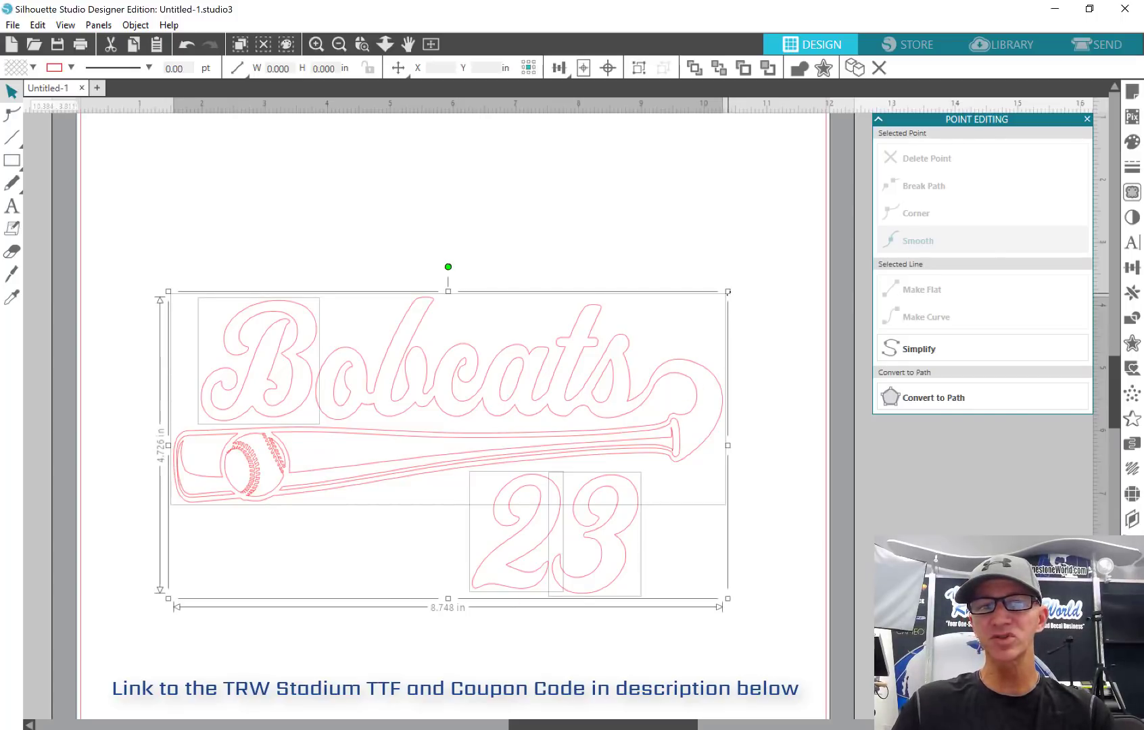
pyautogui.moveTo(728, 292); pyautogui.dragTo(653, 337)
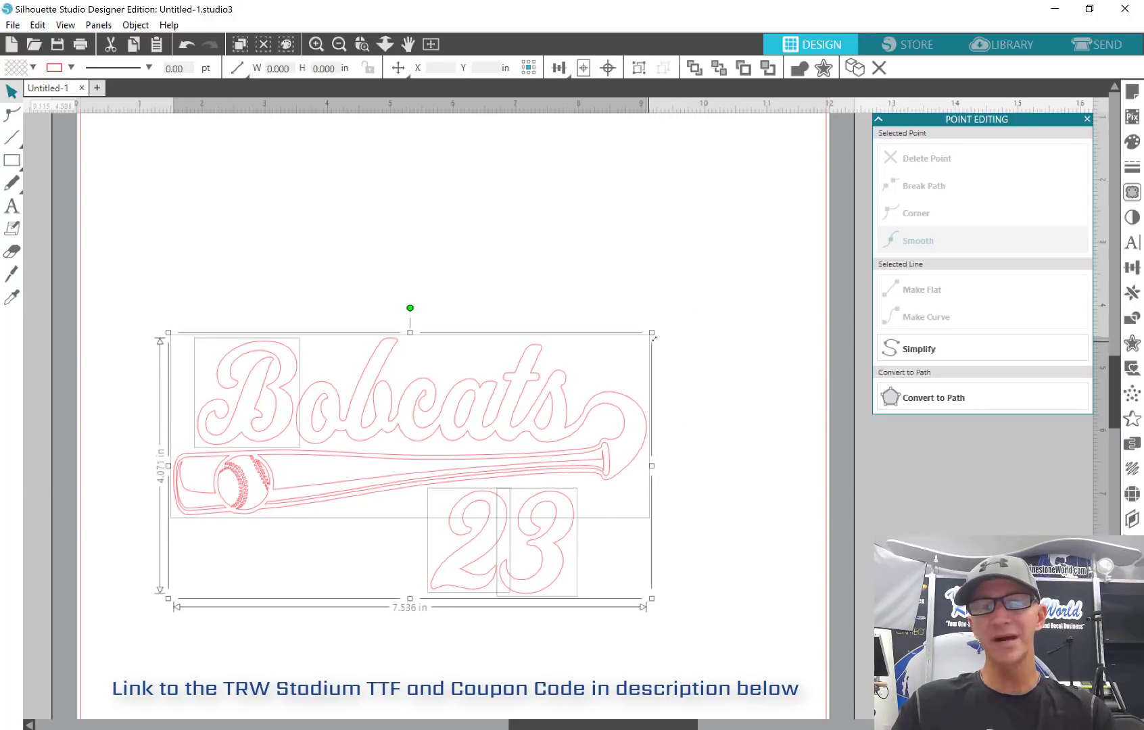
pyautogui.click(605, 261)
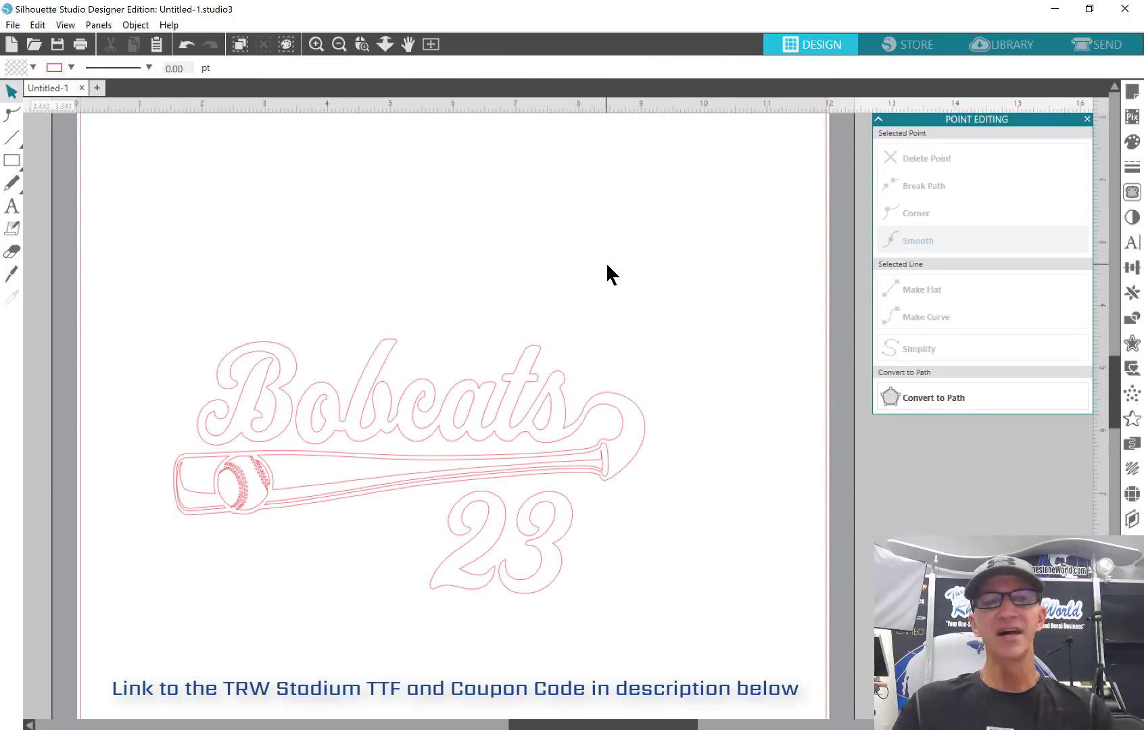